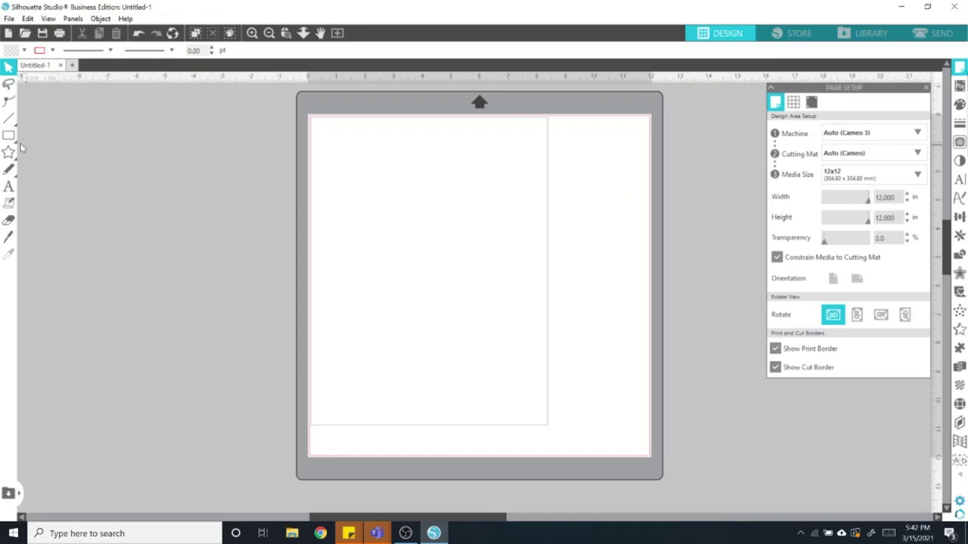
Draw a rectangle near the top of the page and size it to 4.625 in wide by 1.5 in high
left_click(10, 140)
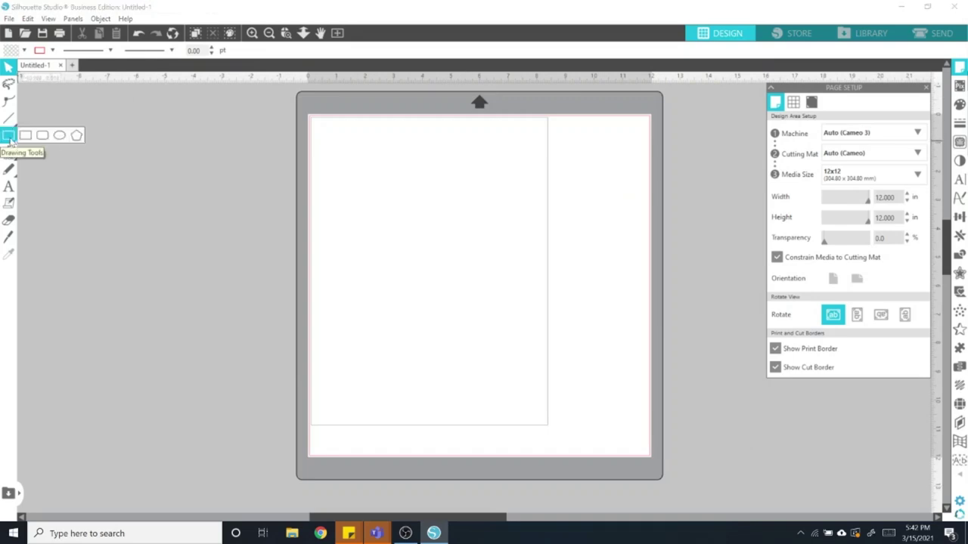
mouse_move(9, 143)
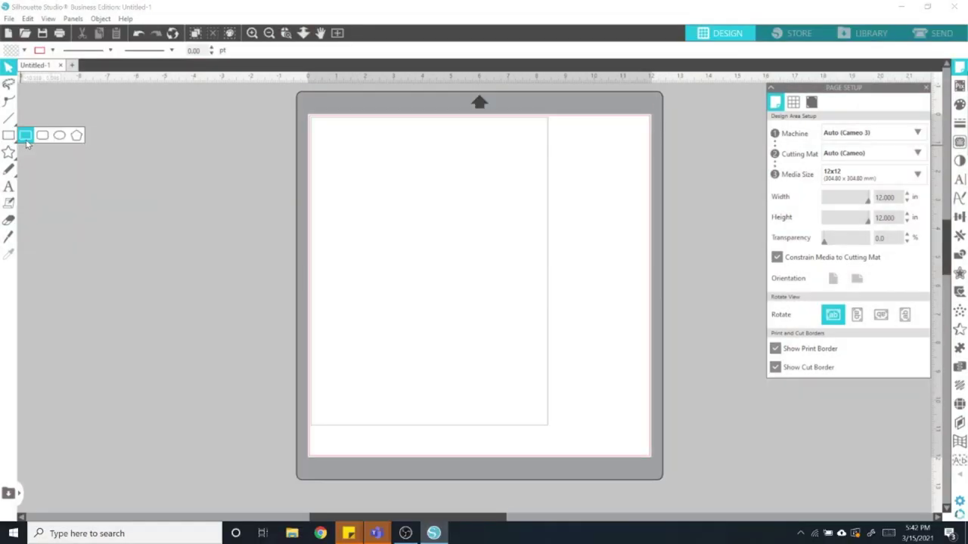
left_click(23, 138)
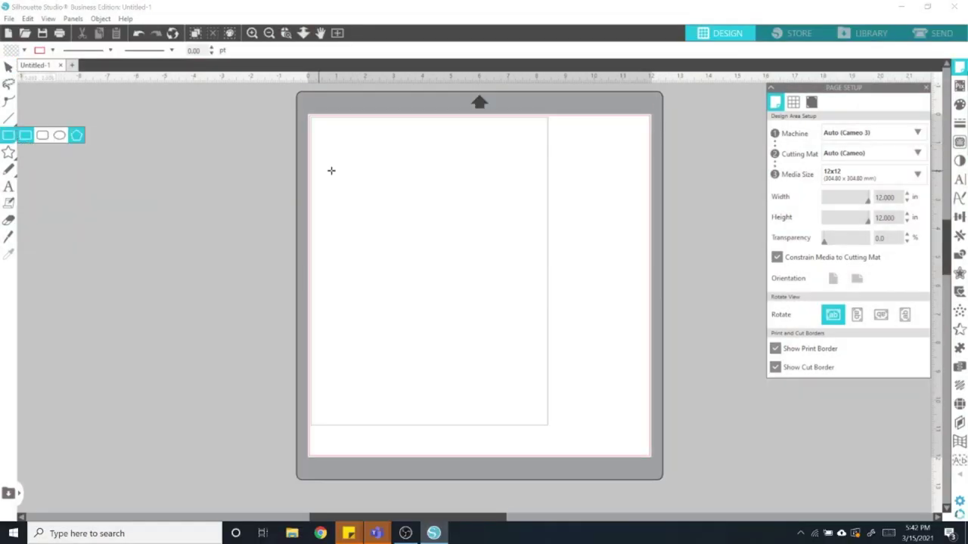
mouse_move(348, 151)
left_mouse_down()
mouse_move(564, 216)
mouse_move(540, 228)
left_mouse_up()
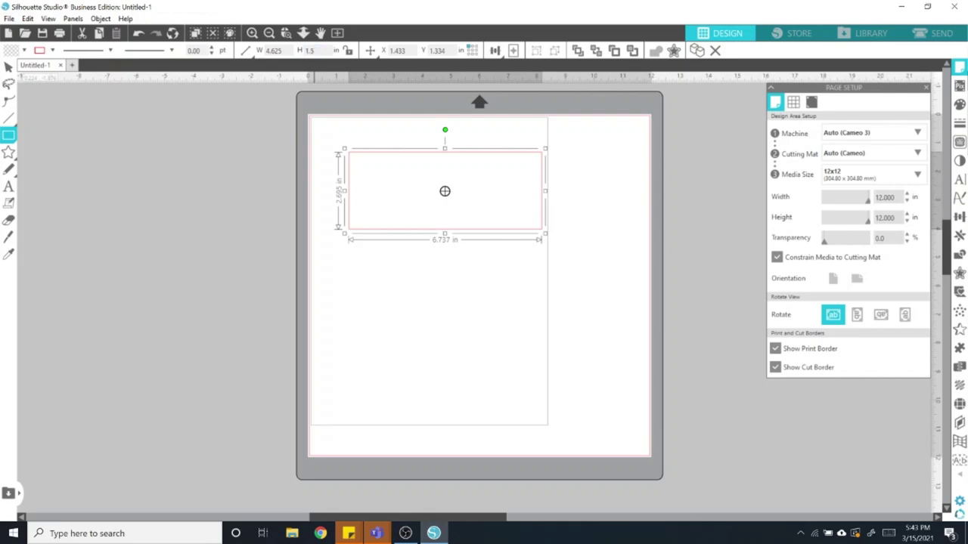
key("Return")
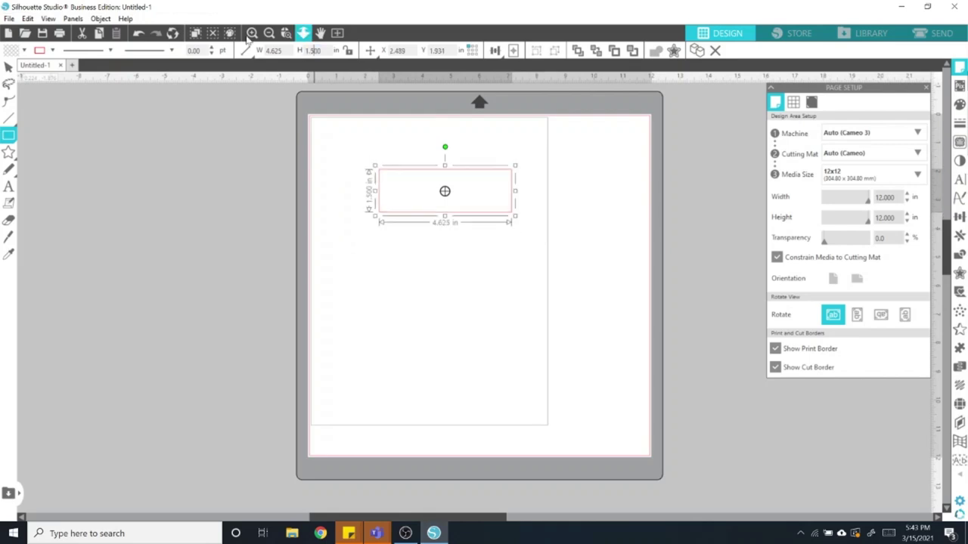
Move the rectangle to the page's upper-left corner, about 0.57 in from the left edge and 0.58 in from the top
left_click(252, 32)
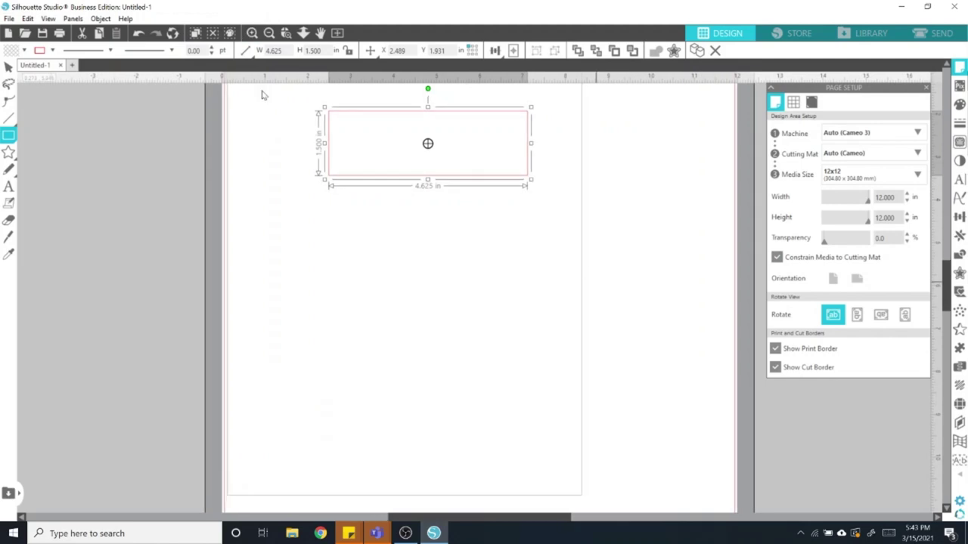
left_click(8, 67)
scroll(426, 241, "up", 2)
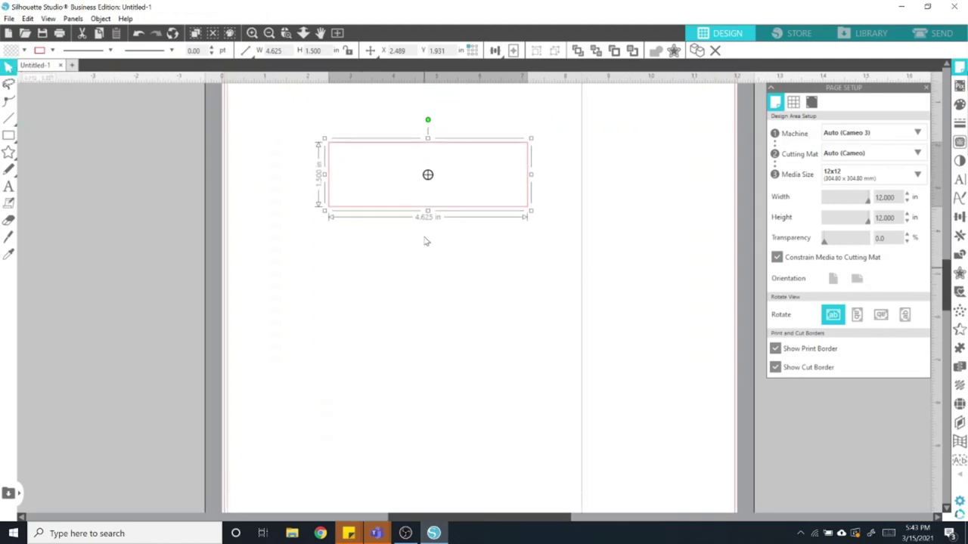
scroll(425, 240, "up", 2)
left_click_drag(431, 274, 351, 221)
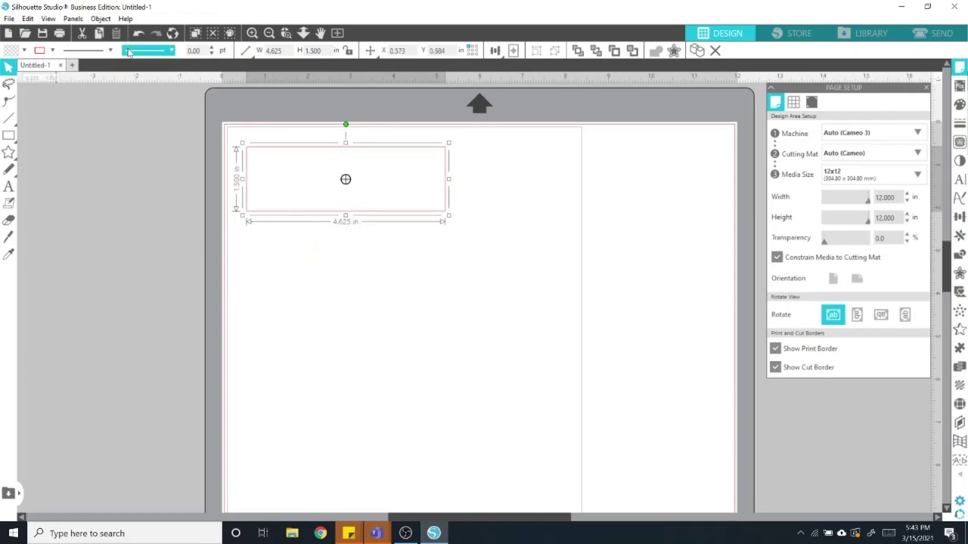
Give the rectangle a dashed outline with a line thickness of 0.50 pt
left_click(111, 51)
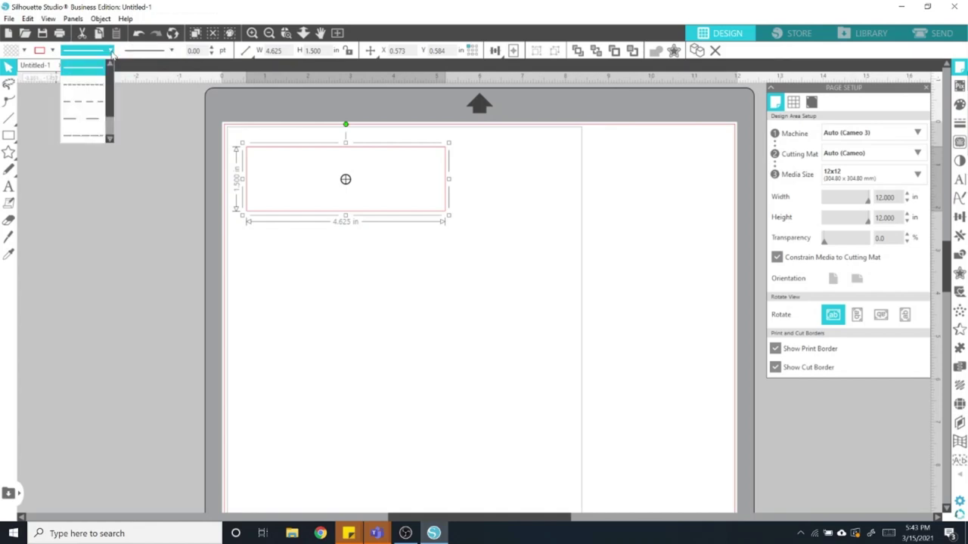
left_click(81, 101)
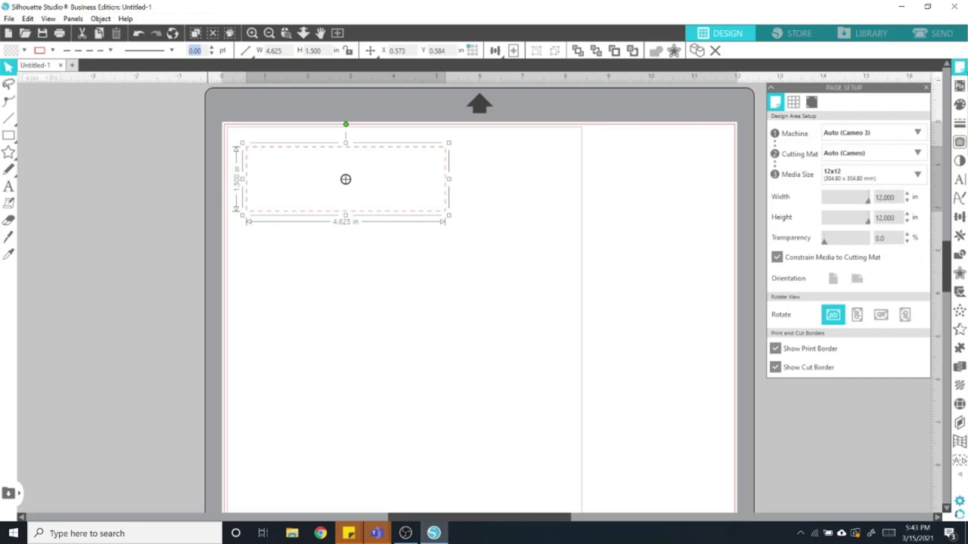
type("0")
key("Return")
left_click(287, 160)
Set the design page's media size to Letter, 8.5 x 11 in
left_click(252, 33)
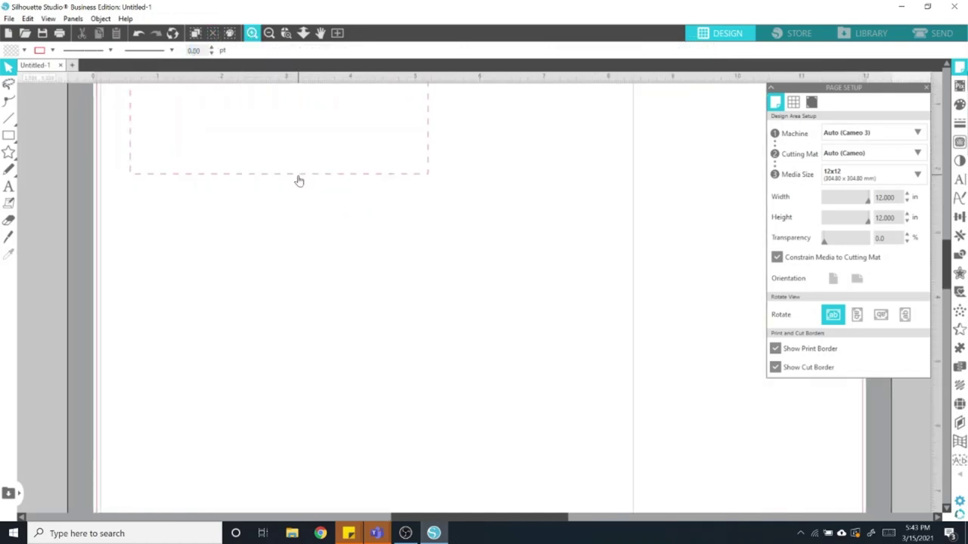
scroll(298, 180, "up", 1)
scroll(298, 179, "up", 1)
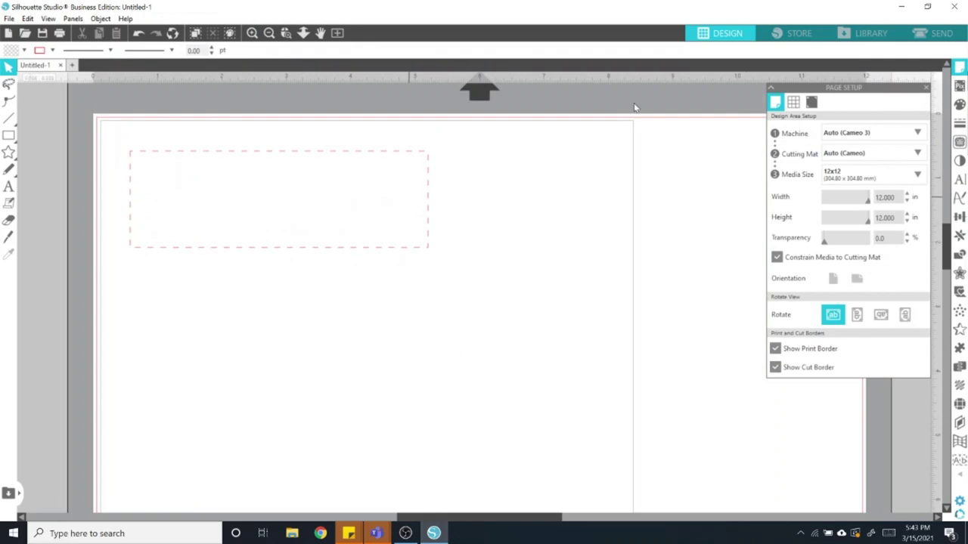
left_click(960, 68)
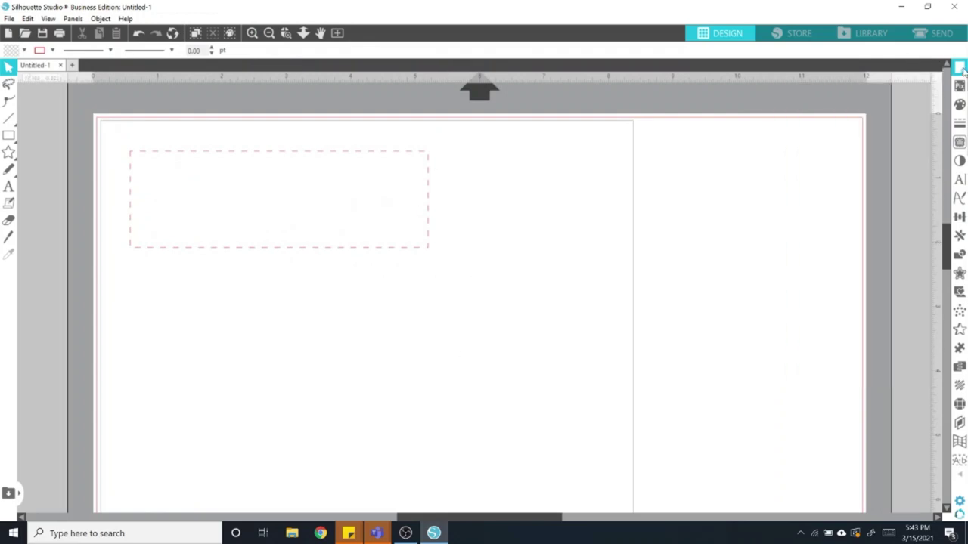
left_click(960, 68)
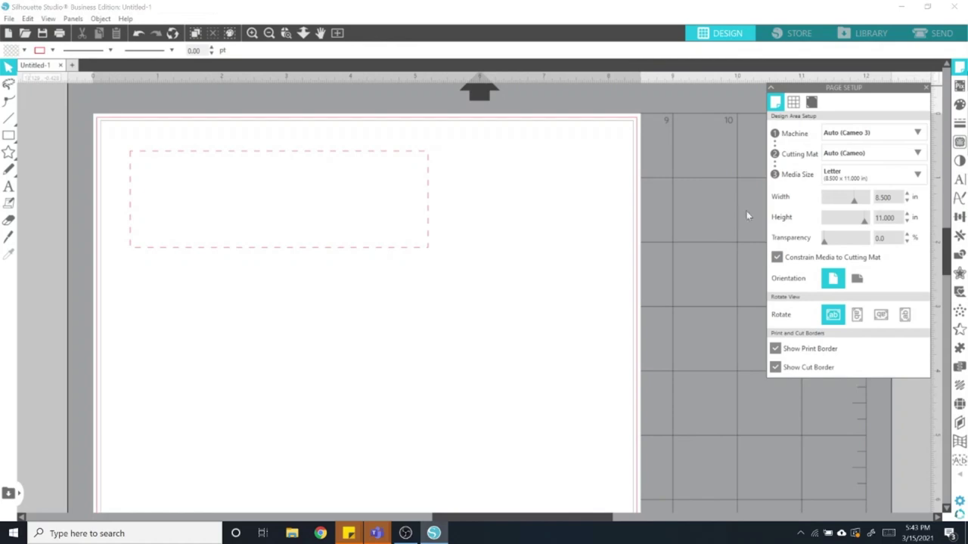
scroll(530, 337, "down", 1)
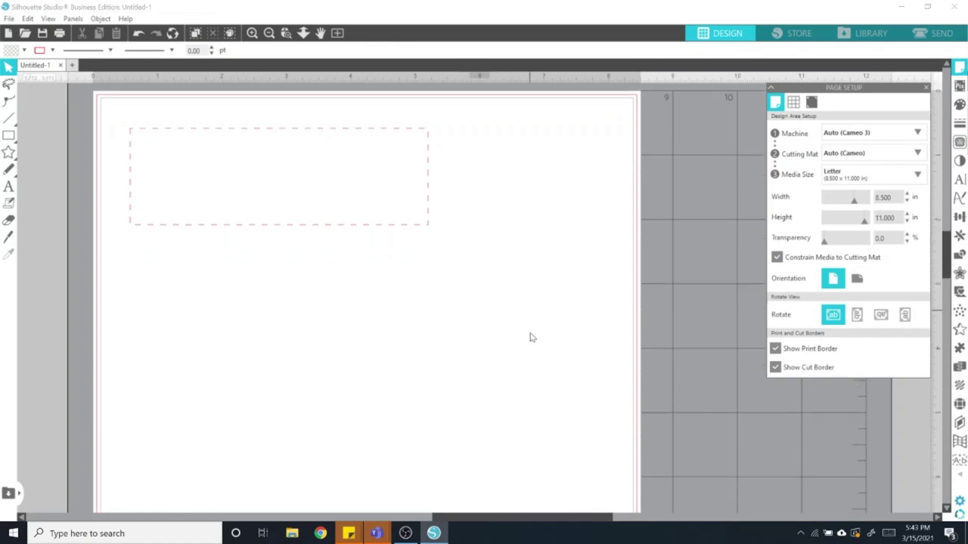
left_click(268, 32)
scroll(400, 208, "down", 2)
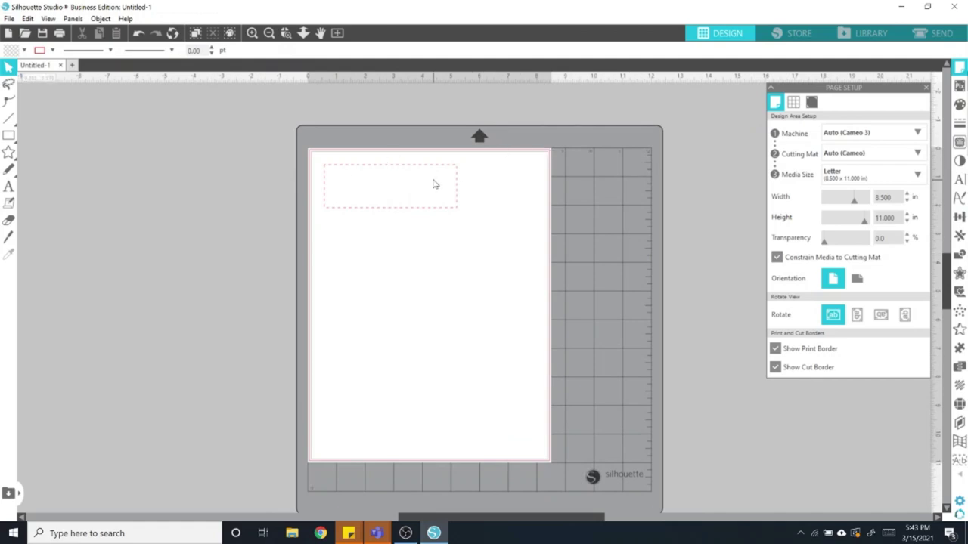
left_click(430, 178)
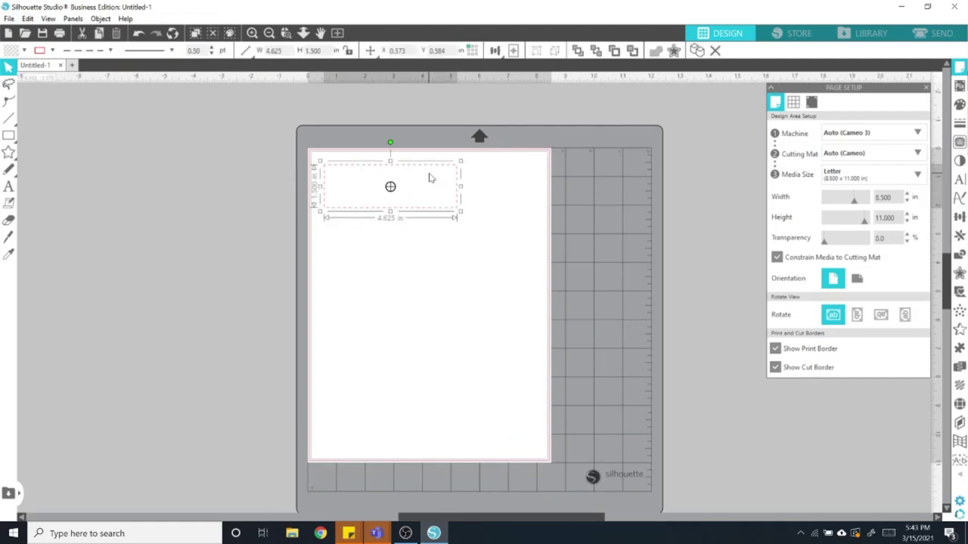
left_click(390, 324)
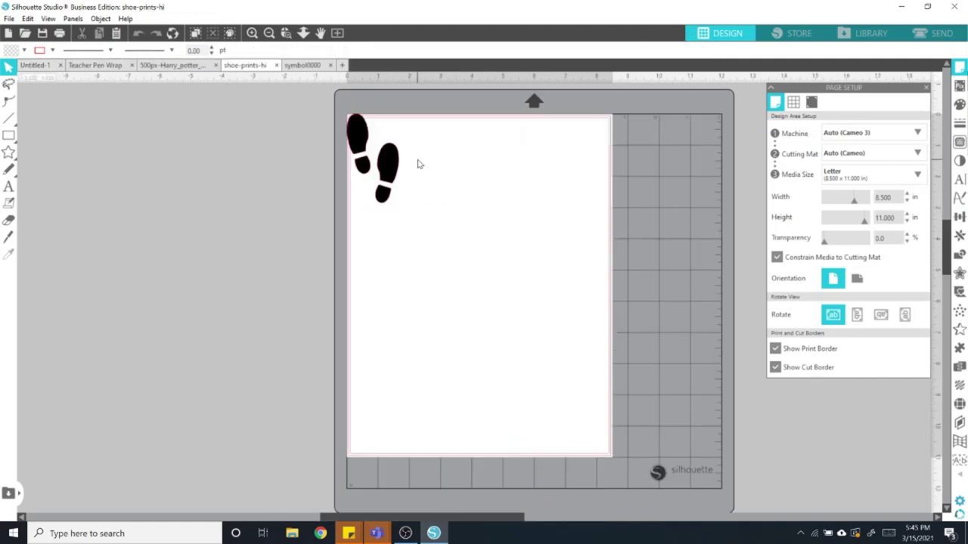
Copy the shoe prints from the shoe-prints-hi document and paste them into the Untitled-1 document
left_click_drag(442, 215, 297, 111)
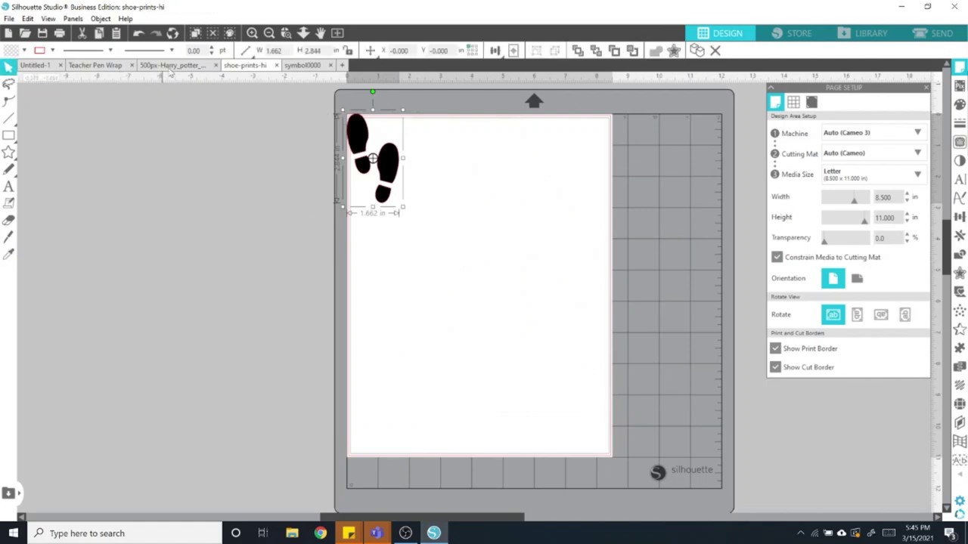
left_click(33, 67)
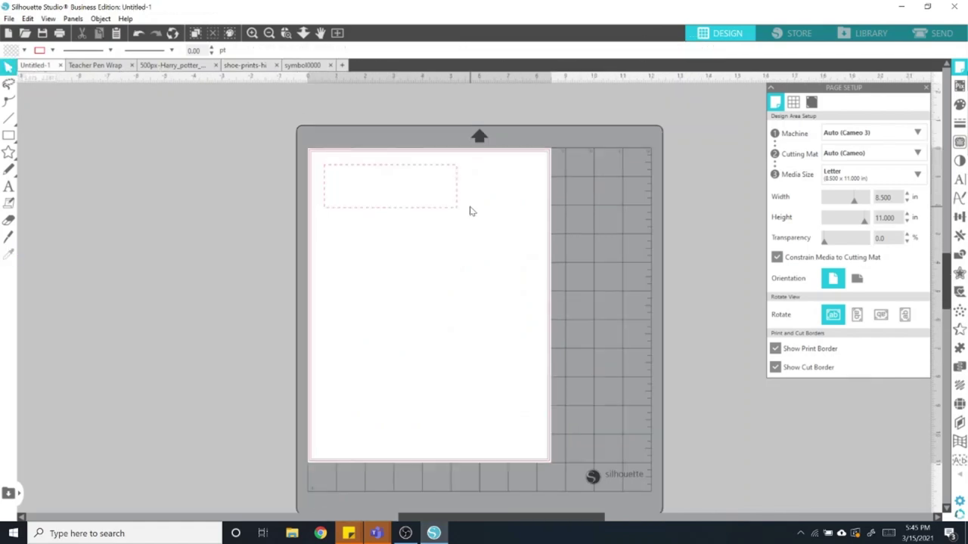
key("ctrl+v")
scroll(391, 170, "up", 6)
Shrink the shoe prints and arrange them as a vertical trail of three pairs near the dashed rectangle's right end
left_click_drag(134, 119, 363, 502)
left_click_drag(160, 171, 316, 437)
left_click_drag(331, 463, 550, 275)
left_click_drag(564, 295, 562, 236)
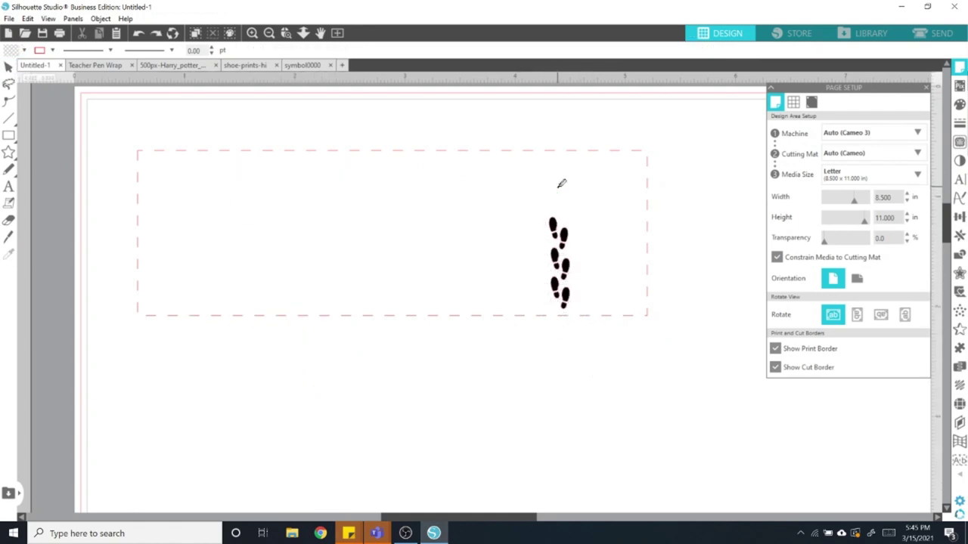
Add a fourth pair of shoe prints at the trail's upper end and tilt the upper pairs slightly leftward
double_click(558, 231)
key("Escape")
left_click_drag(560, 195, 555, 198)
key("ctrl+v")
left_click_drag(569, 241, 558, 203)
left_click(566, 245)
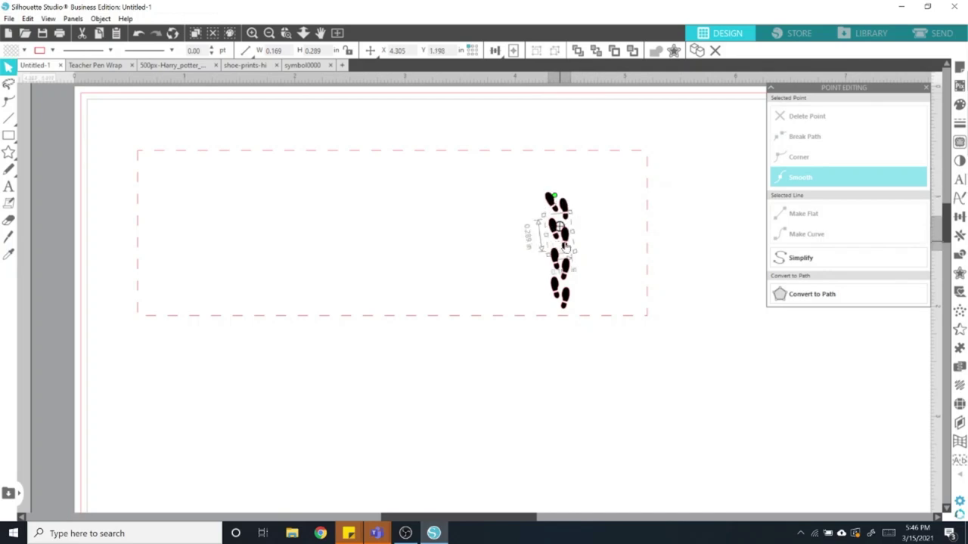
left_click_drag(566, 246, 571, 248)
left_click_drag(565, 276, 570, 276)
Paste a fifth pair of shoe prints above the trail and rotate it further leftward
left_click(564, 215)
key("ctrl+v")
left_click_drag(587, 232, 556, 183)
left_click_drag(540, 144, 531, 148)
Nudge and rotate the individual shoe print pairs so the trail follows a smooth leftward curve
left_click(564, 214)
left_click(567, 278)
left_click_drag(564, 227, 556, 228)
left_click_drag(570, 266, 561, 265)
left_click_drag(570, 235, 554, 233)
left_click_drag(548, 196, 539, 172)
left_click(562, 204)
left_click_drag(556, 203, 534, 205)
left_click(550, 174)
Paste a sixth pair of shoe prints at the upper end of the curved trail
left_click_drag(531, 142, 502, 163)
key("ctrl+c")
key("ctrl+v")
left_click_drag(529, 179, 529, 181)
Duplicate the whole shoe print trail, move the copy to the rectangle's left end and rotate it upside down
left_click_drag(631, 287, 479, 156)
key("ctrl+c")
key("ctrl+v")
left_click_drag(586, 329, 264, 311)
left_click(278, 217)
left_click(247, 231)
left_click_drag(221, 133, 220, 330)
left_click(357, 428)
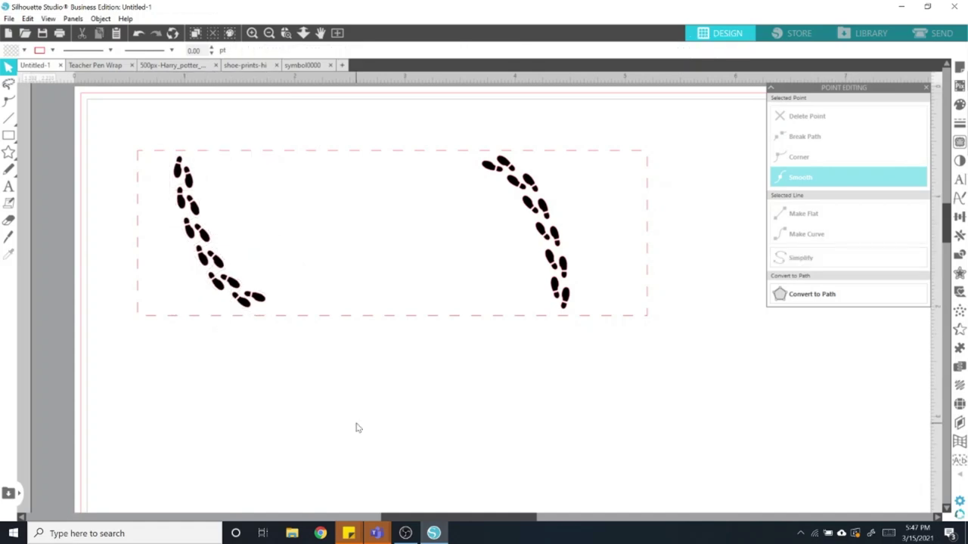
Add the text "mischief managed" below the rectangle and widen its text box to fit on one line
left_click(10, 187)
left_click(276, 412)
type("mischief")
key("Return")
type("maa")
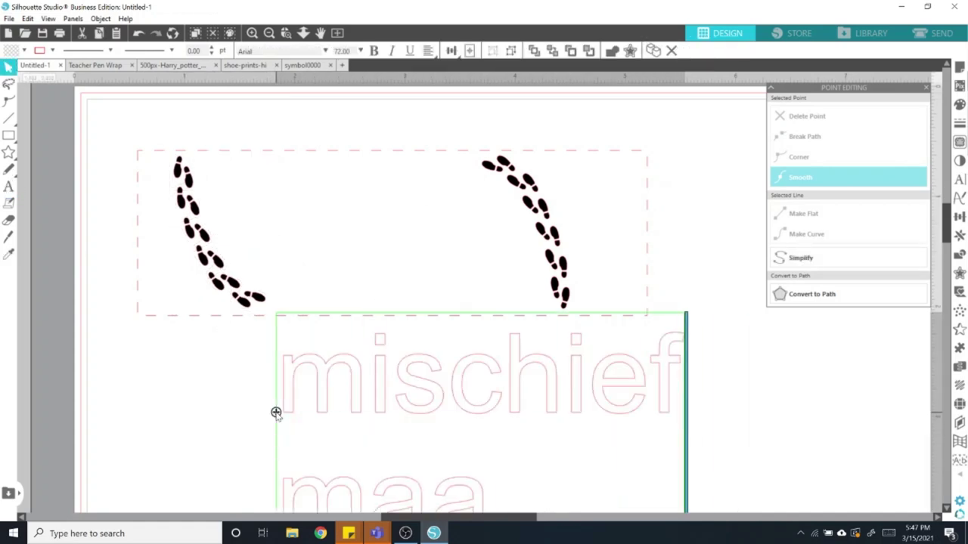
key("BackSpace")
type("naged")
left_click_drag(640, 389, 898, 389)
left_click(416, 393)
key("BackSpace")
Shrink the "mischief managed" text and position it between the two shoe print trails
left_click_drag(175, 361, 685, 281)
left_click_drag(791, 263, 380, 236)
left_click_drag(489, 256, 530, 265)
left_click_drag(388, 244, 378, 266)
Duplicate the "mischief managed" text inside the rectangle and fill both copies with black
key("ctrl+c")
key("ctrl+v")
left_click(357, 197, "shift")
left_click(25, 50)
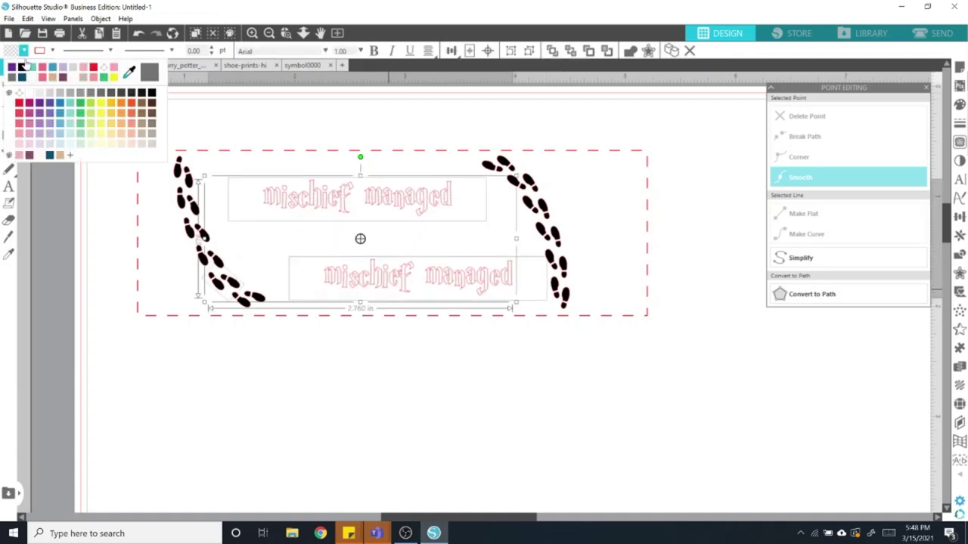
left_click(22, 67)
Remove the red outline colour from the shoe prints and both "mischief managed" texts
left_click_drag(155, 311, 581, 155)
left_click(52, 51)
left_click(49, 93)
left_click(588, 214)
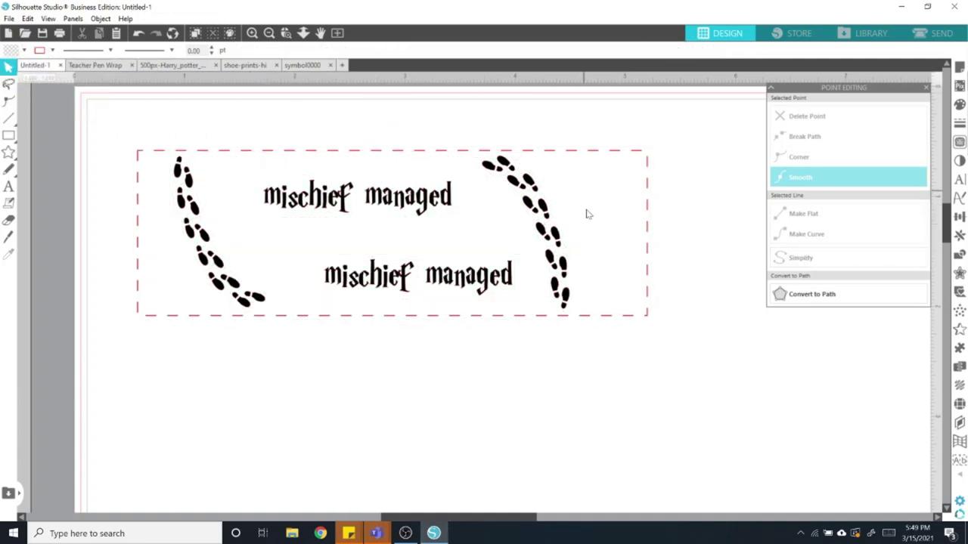
Shift the dashed rectangle slightly left around its design, and align the leopard print wrap directly below it
left_click_drag(642, 227, 629, 229)
left_click(728, 301)
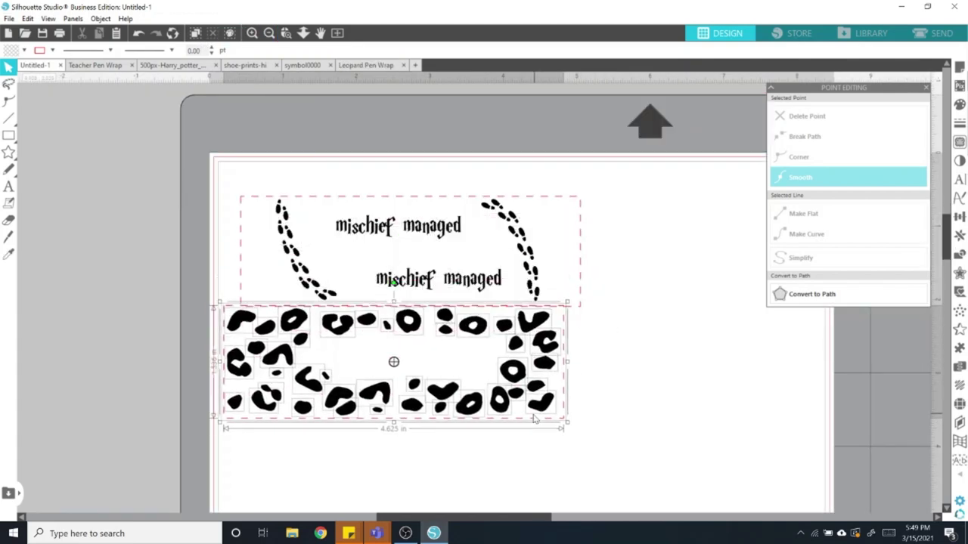
left_click_drag(533, 418, 551, 433)
left_click(650, 417)
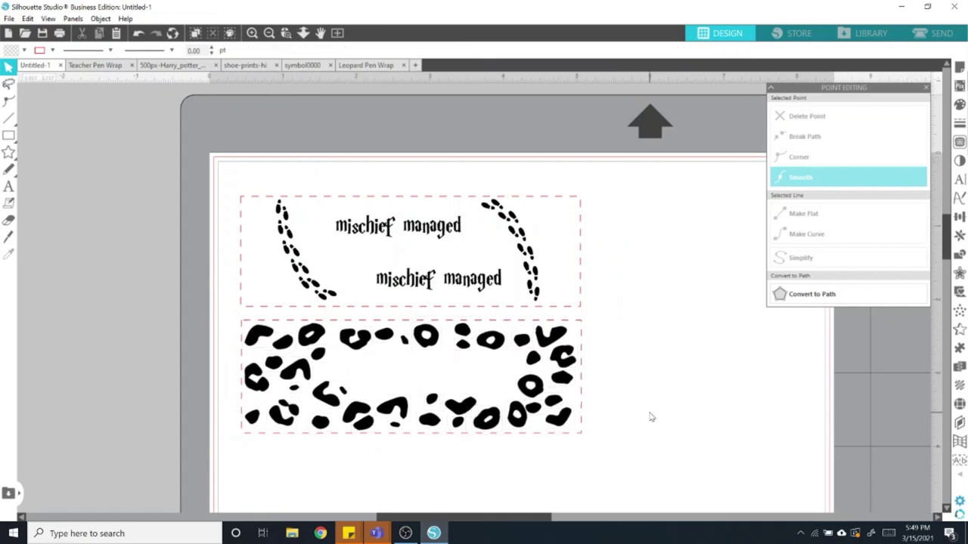
Add the person's first name as text in the leopard wrap's blank centre, scaled to fit and filled black
scroll(650, 417, "down", 3)
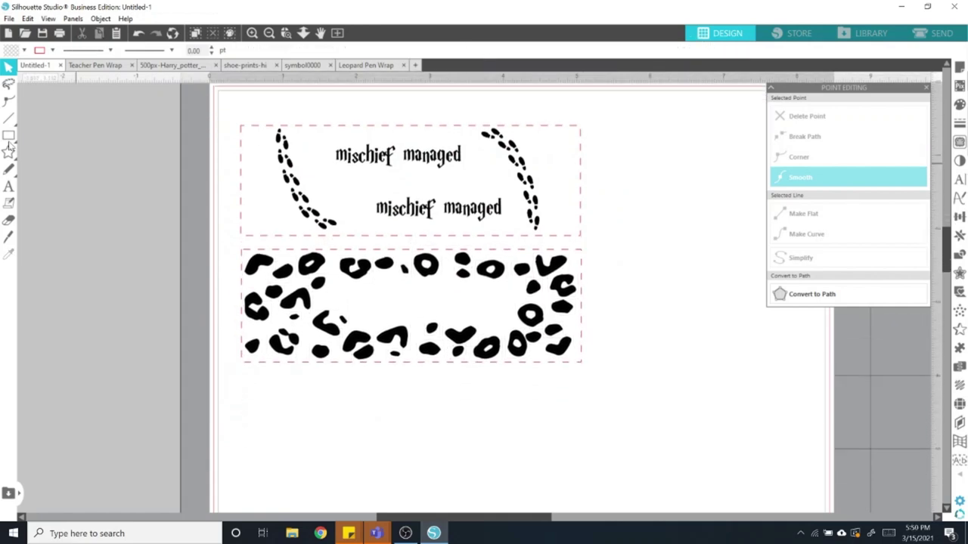
left_click(9, 187)
left_click(360, 309)
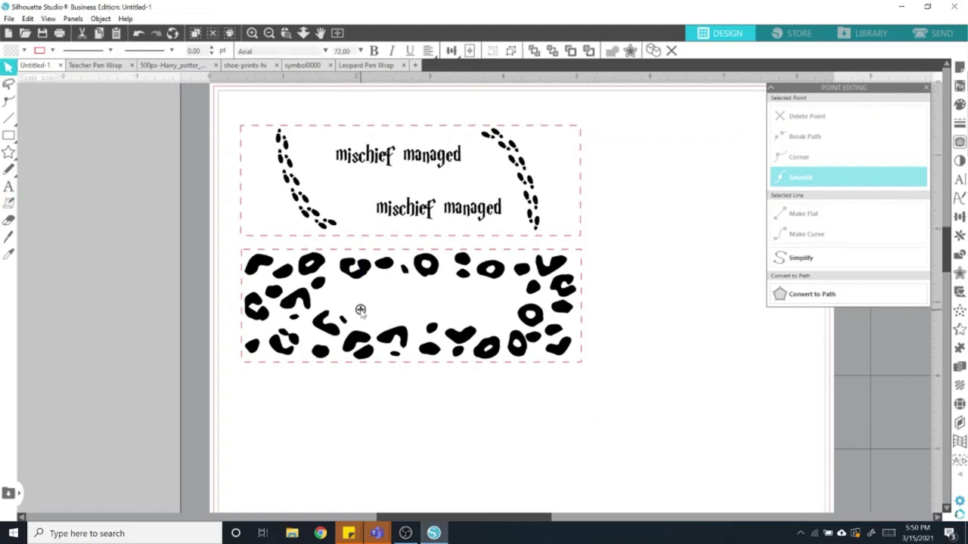
type("alison")
left_click(525, 371)
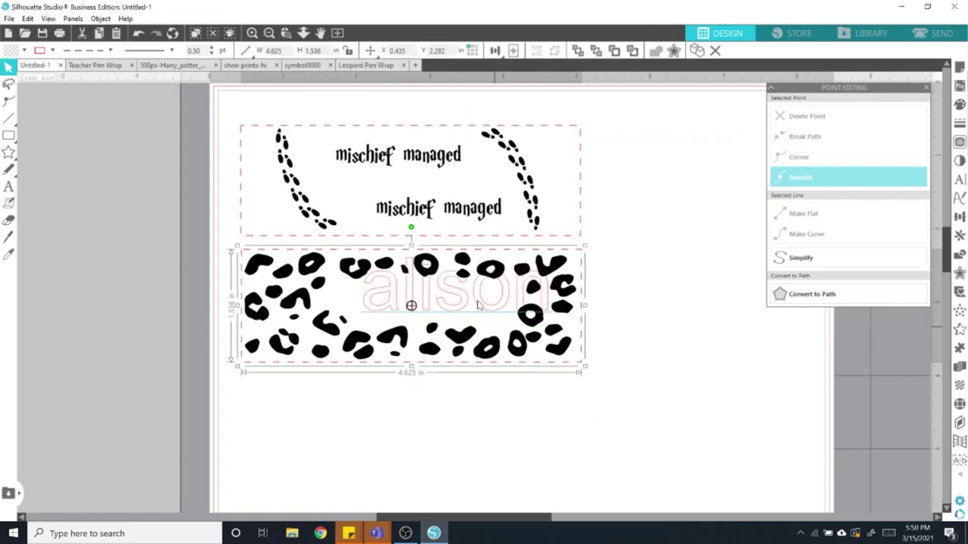
left_click_drag(556, 245, 493, 267)
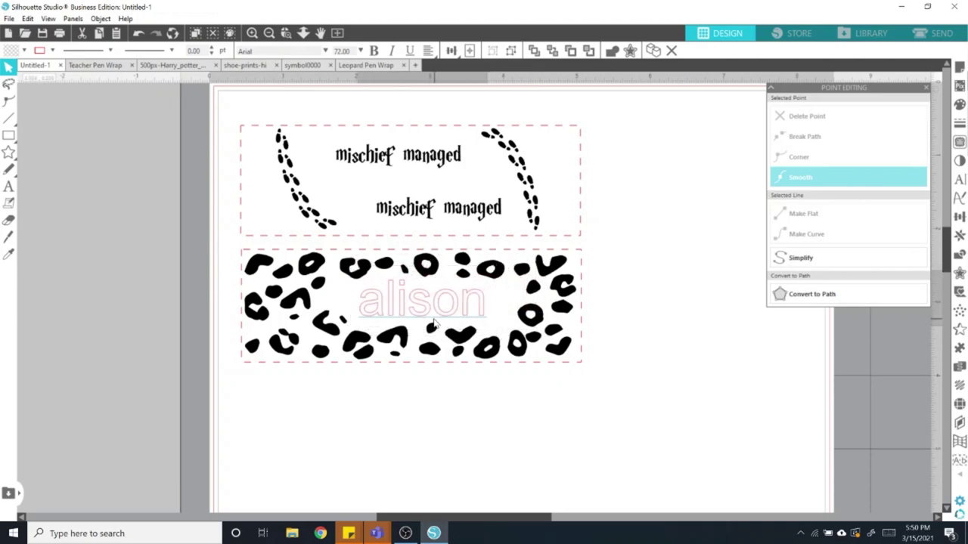
left_click(306, 168)
Narrow the dashed rectangle around the "mischief managed" design to 4.617 in wide
left_click(582, 194)
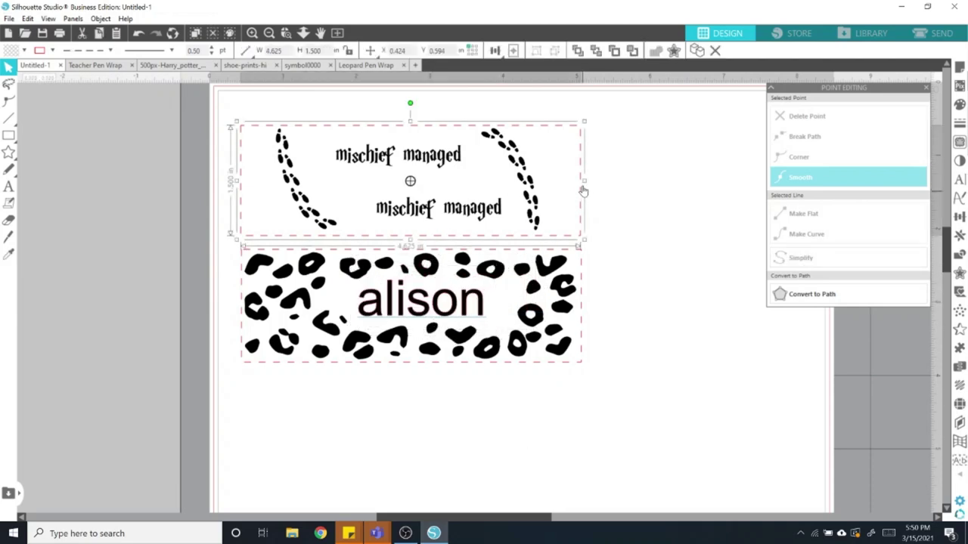
mouse_move(584, 181)
left_mouse_down()
mouse_move(557, 179)
mouse_move(585, 183)
left_mouse_up()
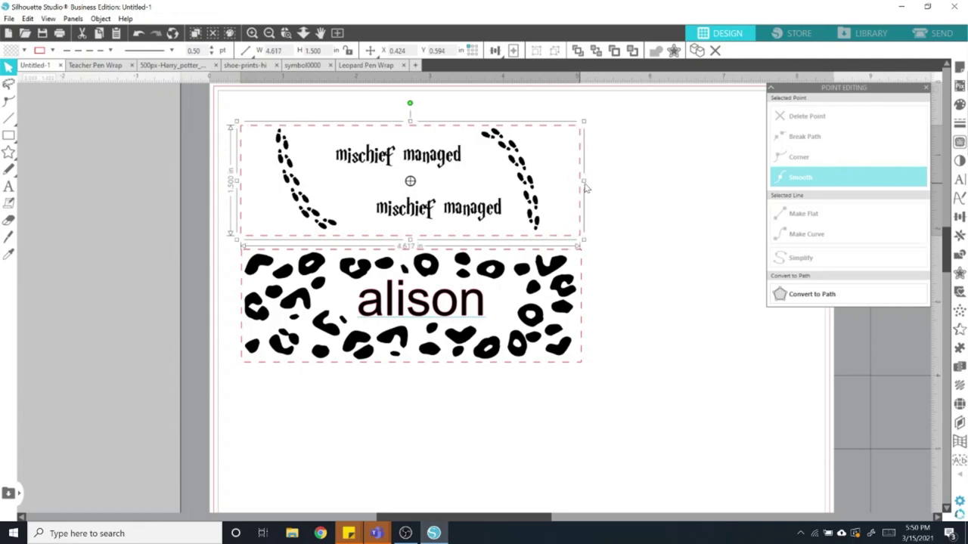
left_click(638, 259)
left_click(567, 235)
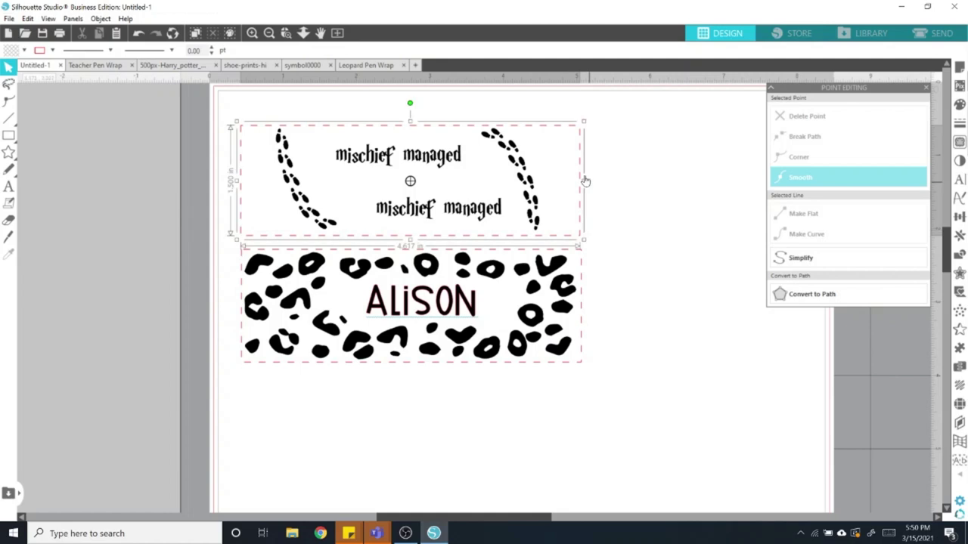
Widen the dashed rectangle around the "mischief managed" design to 4.625 in
mouse_move(584, 183)
left_mouse_down()
mouse_move(569, 183)
mouse_move(584, 184)
left_mouse_up()
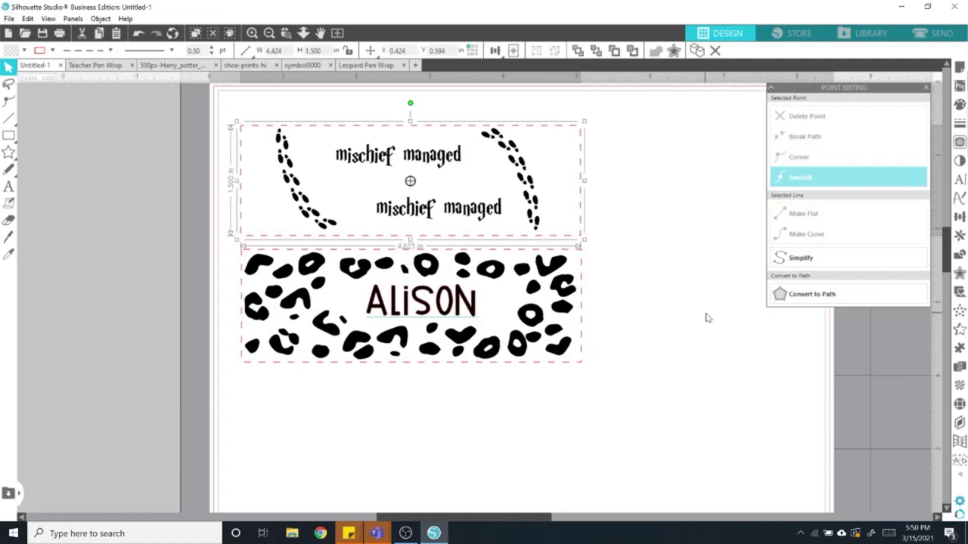
left_click(706, 317)
Duplicate the pair of pen wraps twice and stack the copies below the originals down the Letter page
left_click(270, 33)
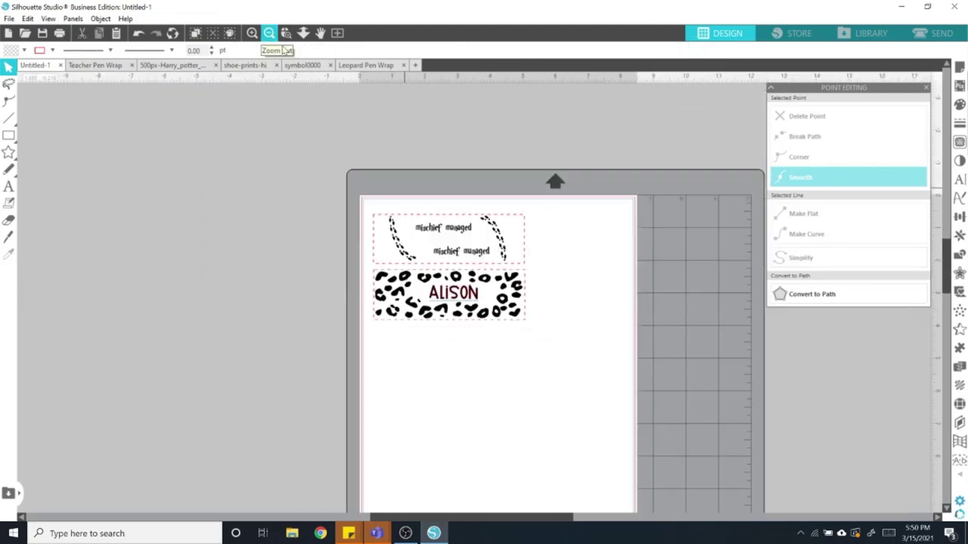
scroll(534, 384, "down", 3)
left_click_drag(605, 272, 328, 136)
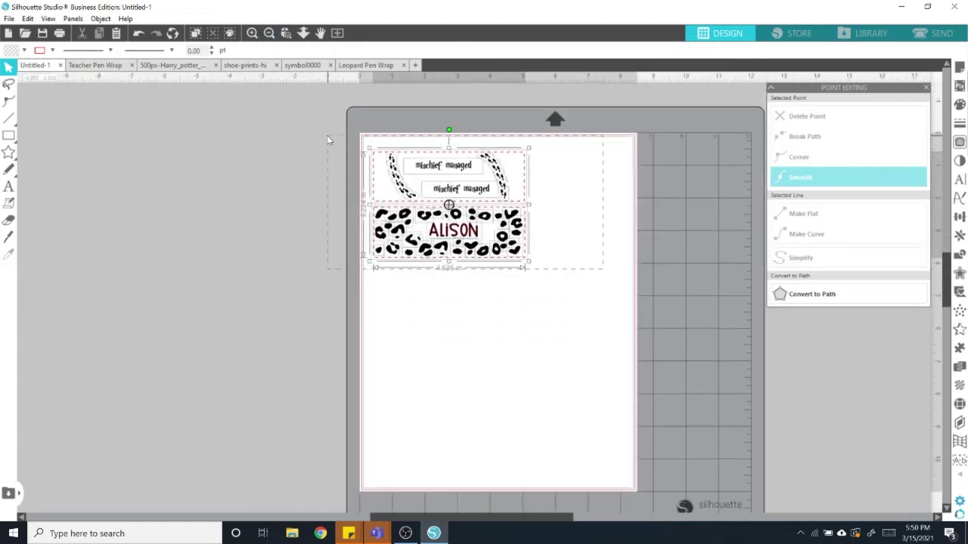
key("i")
key("ctrl+v")
left_click_drag(519, 252, 500, 356)
key("ctrl+z")
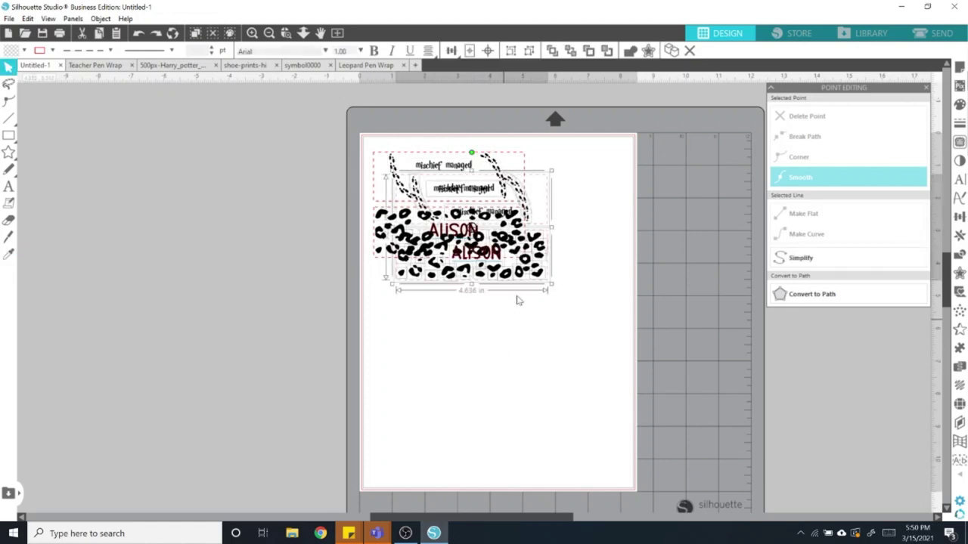
left_click_drag(535, 278, 517, 370)
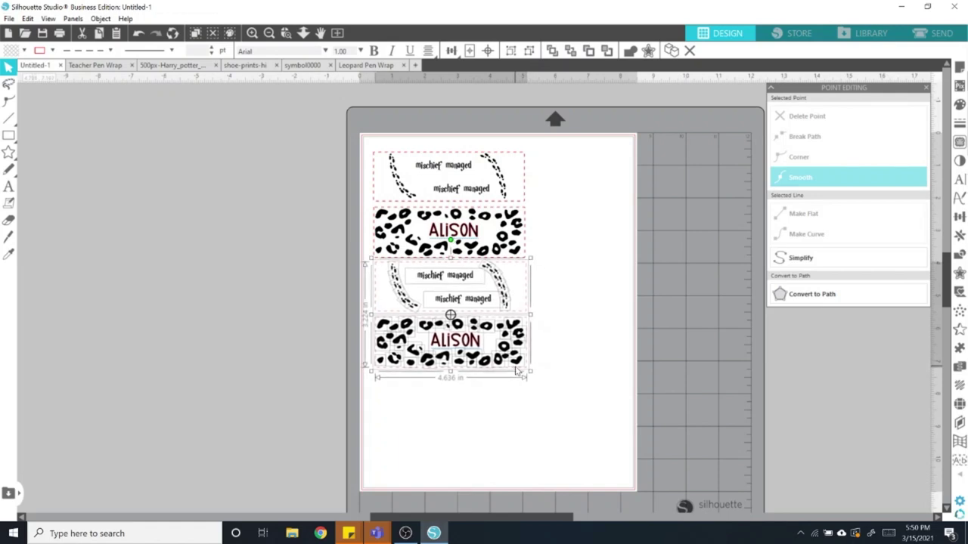
left_click(560, 369)
left_click(504, 356)
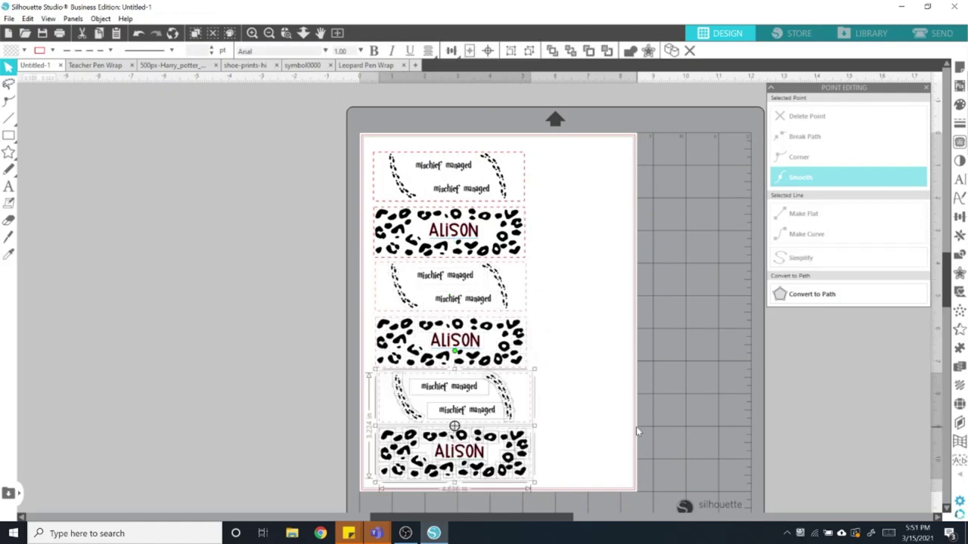
left_click(634, 427)
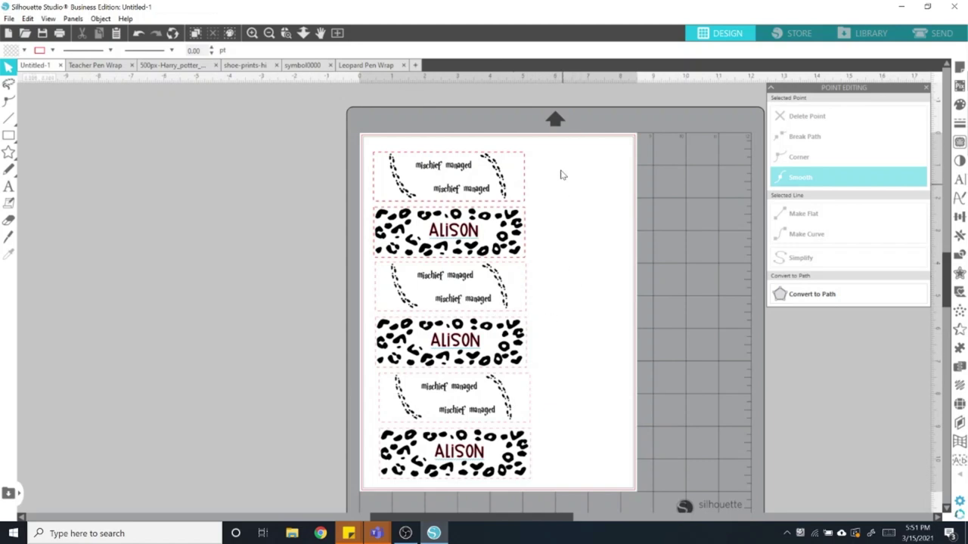
Copy the dashed rectangle of the top wrap and place the blank copy beside the column of wraps
left_click(492, 193)
left_click(557, 168)
left_click(533, 172)
left_click_drag(534, 166, 715, 242)
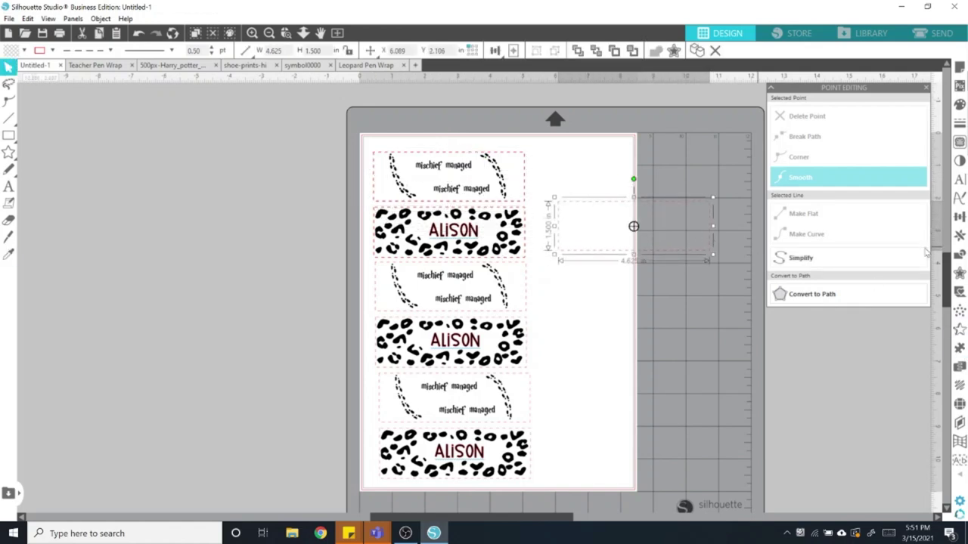
Make a vertical rotated copy of the blank rectangle beside the wraps and delete the horizontal one
left_click(957, 234)
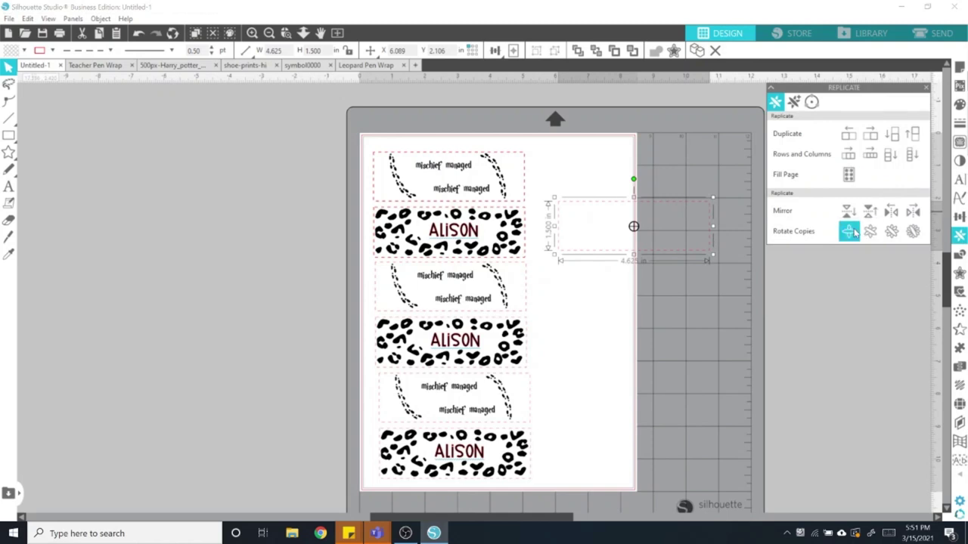
left_click(849, 231)
left_click_drag(664, 273, 611, 281)
left_click(677, 289)
key("Delete")
Duplicate the vertical blank rectangle and place the copy directly below it on the page
left_click(610, 276)
left_click_drag(611, 260, 612, 429)
left_click(705, 392)
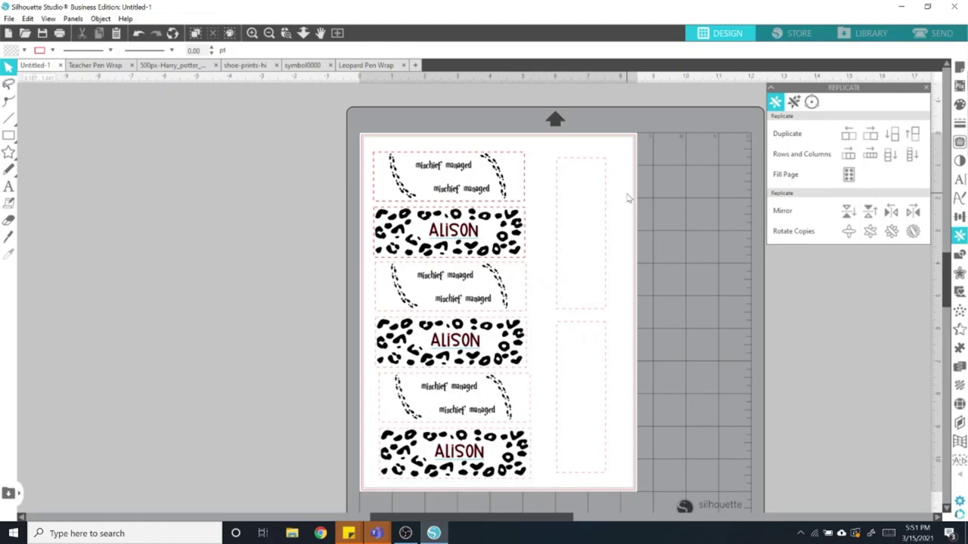
Try printing the page with the printer's paper type set to Photo Paper Glossy
key("ctrl+s")
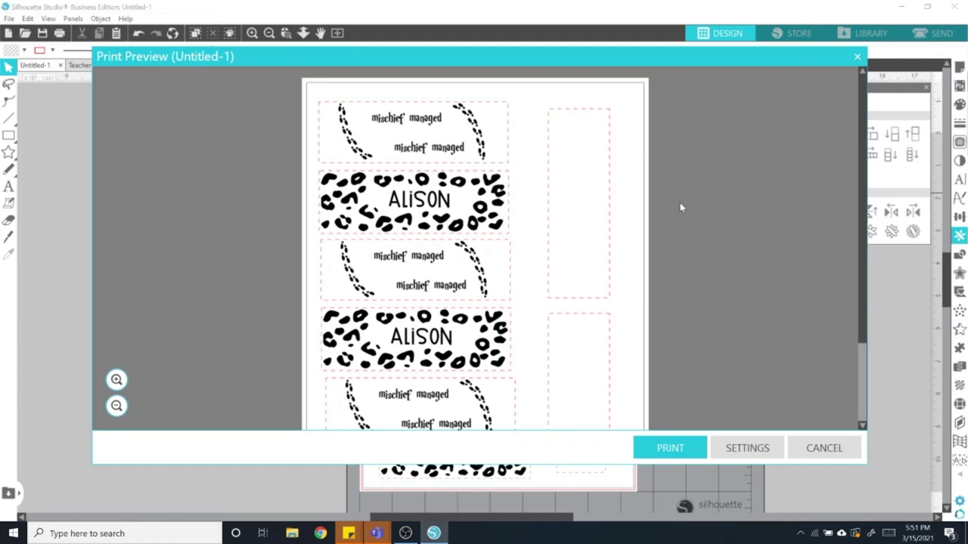
left_click(691, 449)
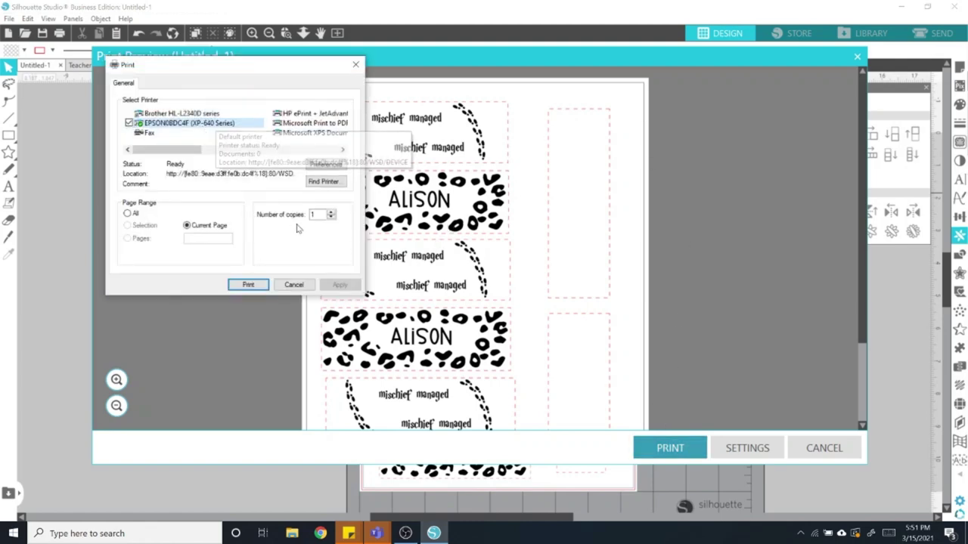
left_click(326, 165)
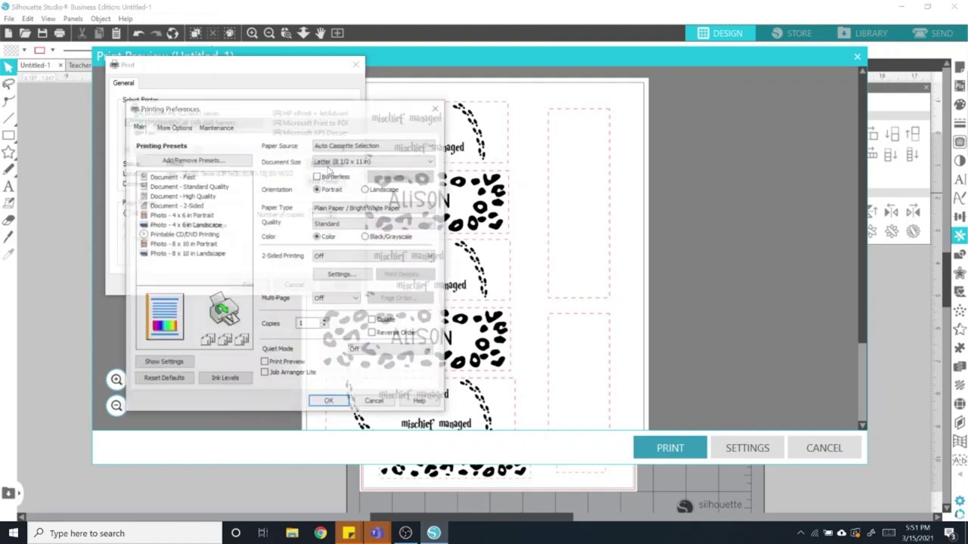
left_click(348, 209)
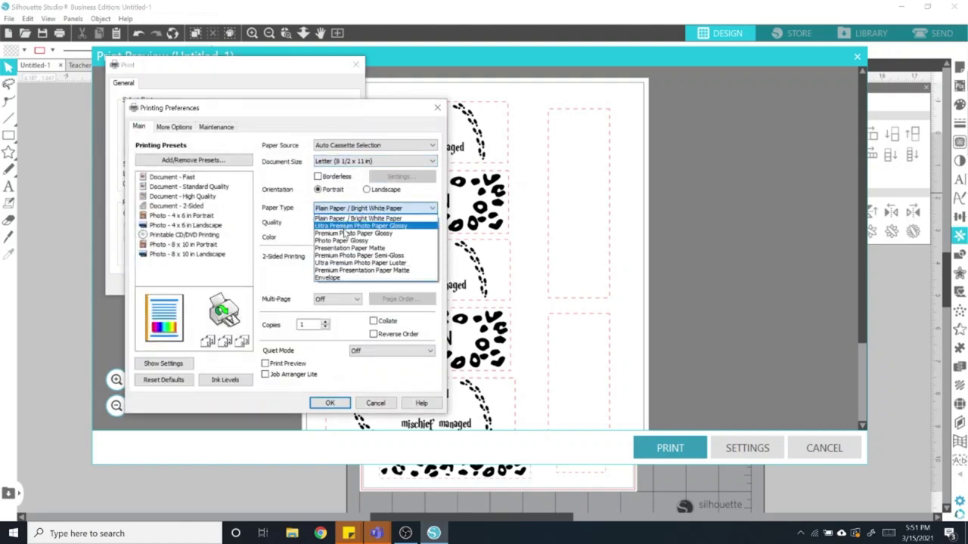
left_click(344, 240)
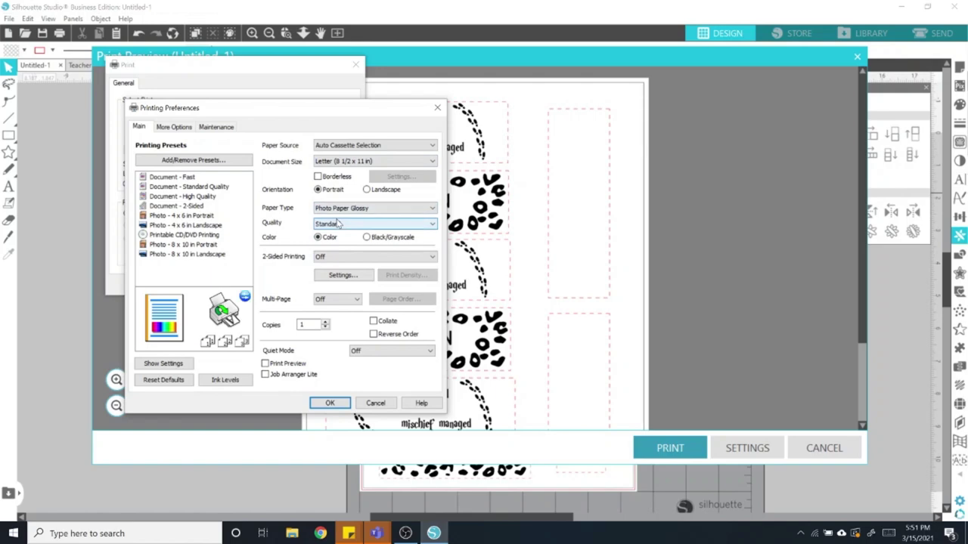
left_click(376, 402)
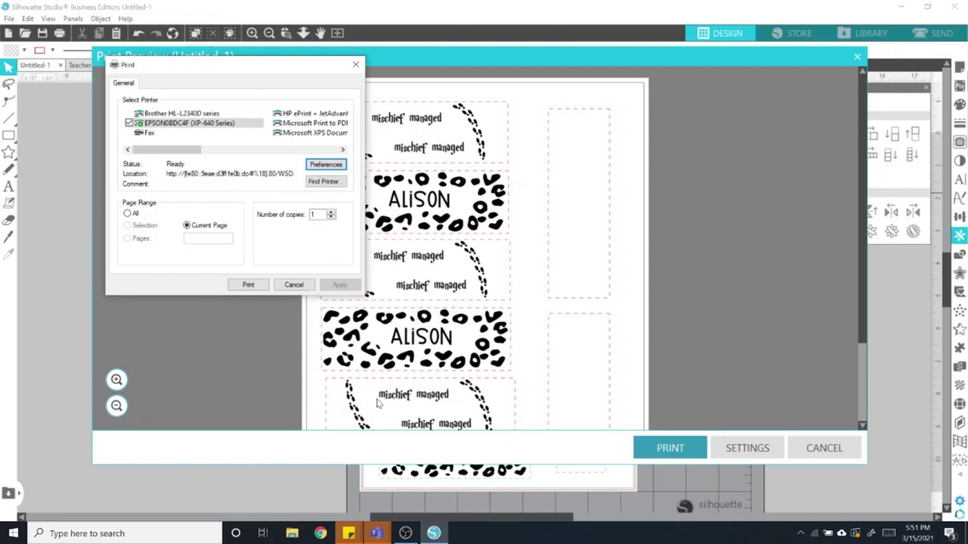
left_click(294, 285)
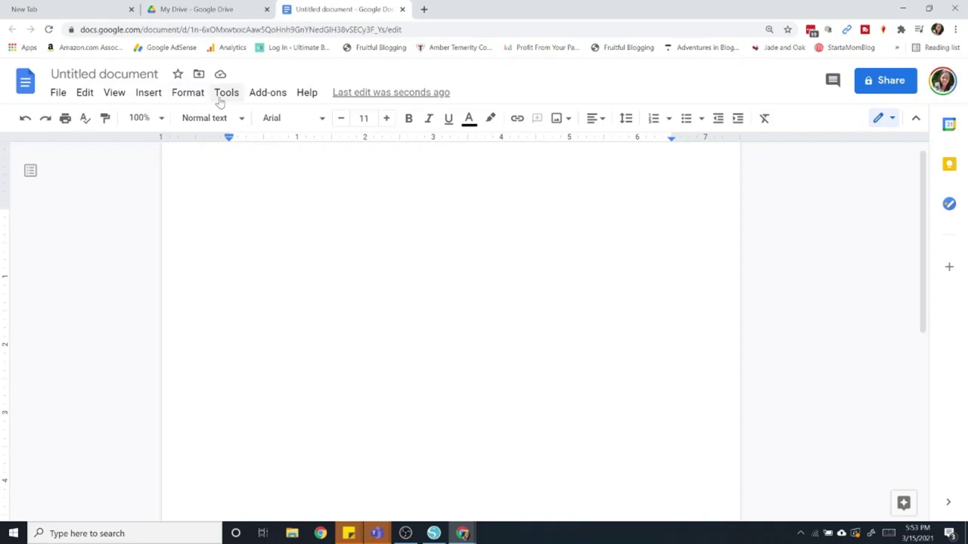
In the blank Google Docs document, insert a new drawing containing a rectangle about 4.2 in wide and 1.2 in tall
left_click(148, 94)
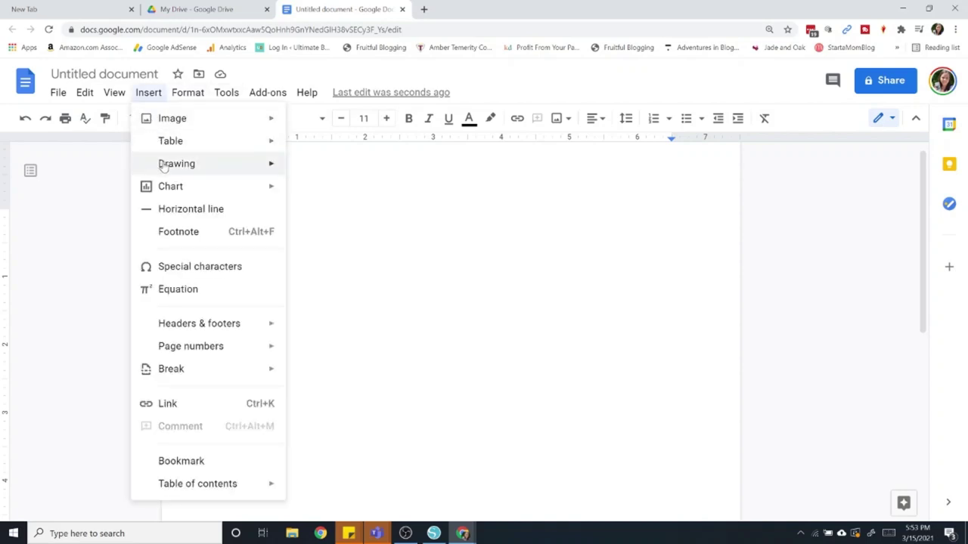
mouse_move(219, 163)
left_click(321, 167)
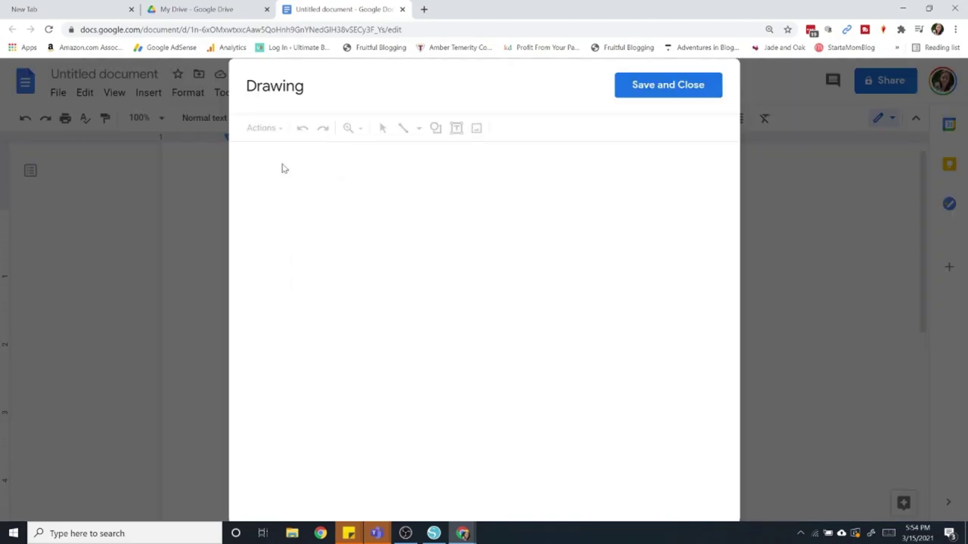
left_click(436, 128)
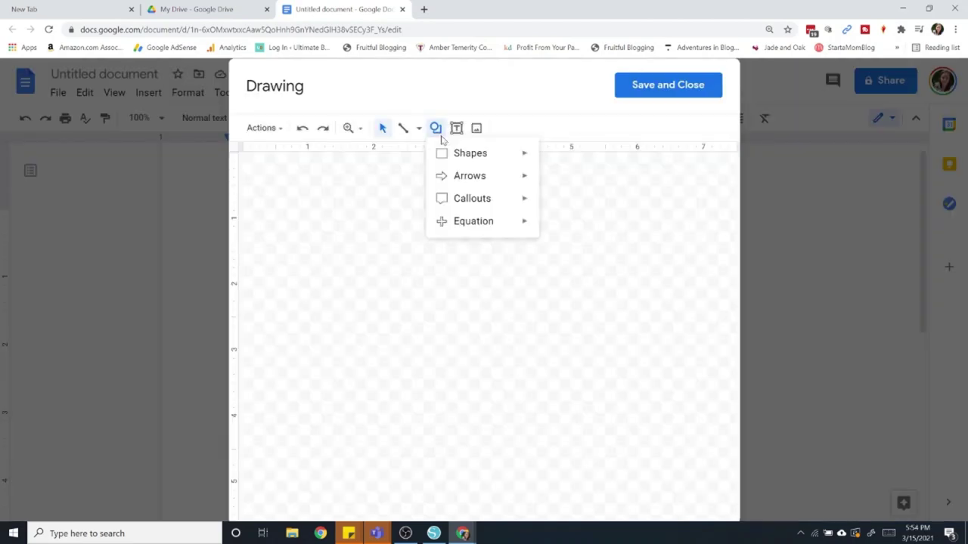
mouse_move(460, 155)
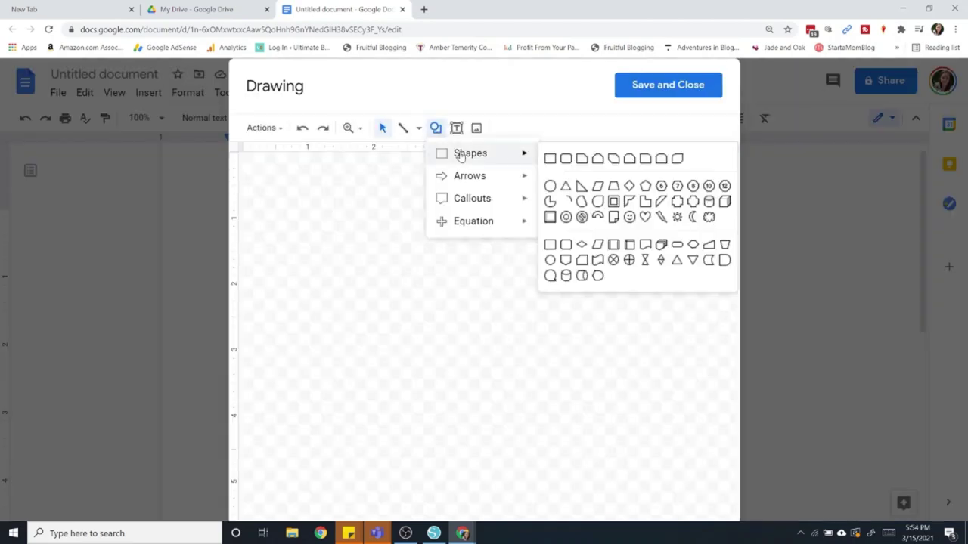
left_click(550, 158)
left_click_drag(314, 219, 594, 297)
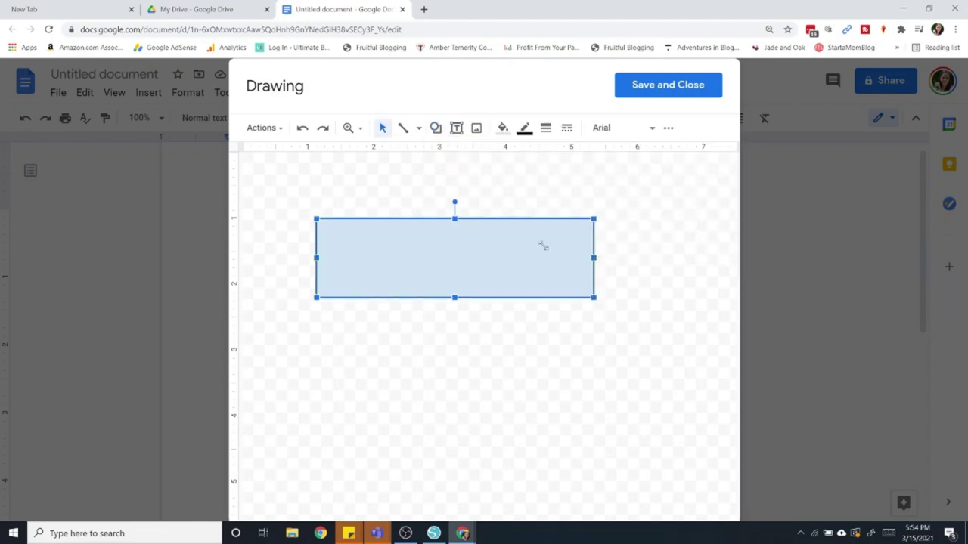
left_click(667, 131)
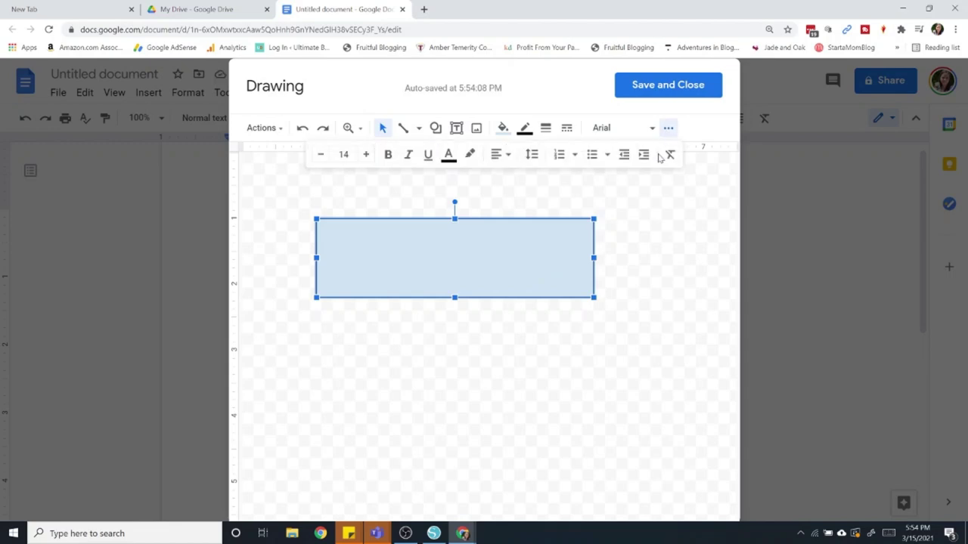
left_click(668, 100)
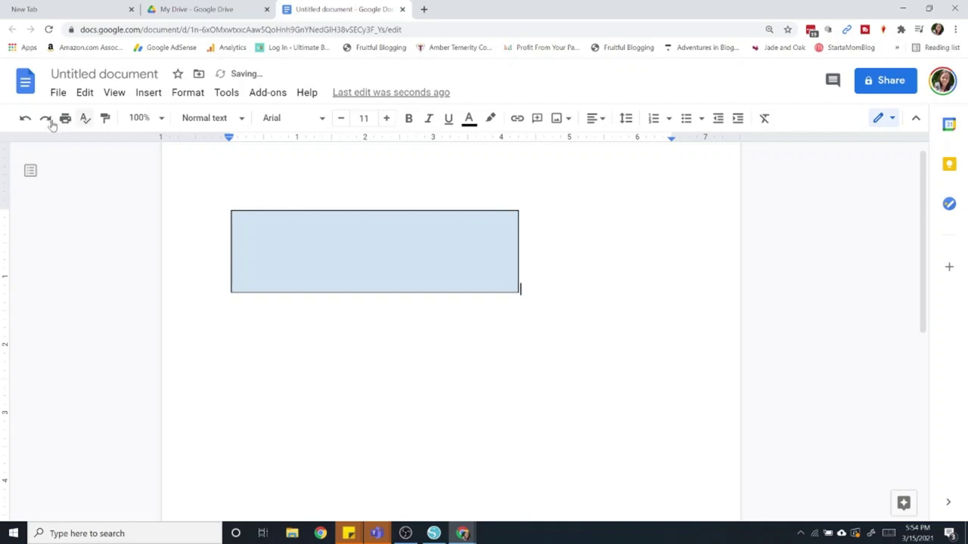
Resize the inserted rectangle drawing, entering a width of 4.63 in and a height of 1.5 in with the aspect ratio locked
left_click(405, 275)
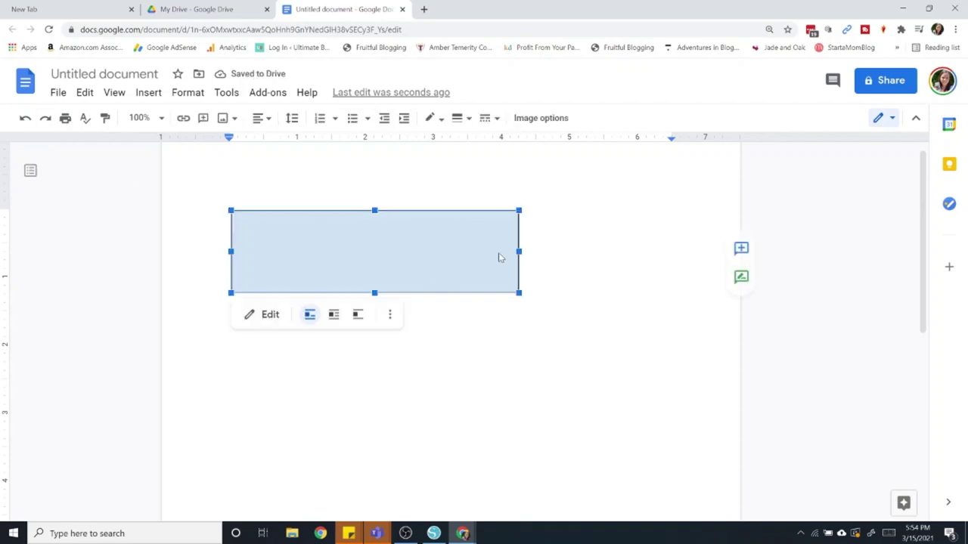
mouse_move(519, 250)
left_mouse_down()
mouse_move(488, 250)
mouse_move(558, 250)
mouse_move(501, 251)
mouse_move(533, 251)
left_mouse_up()
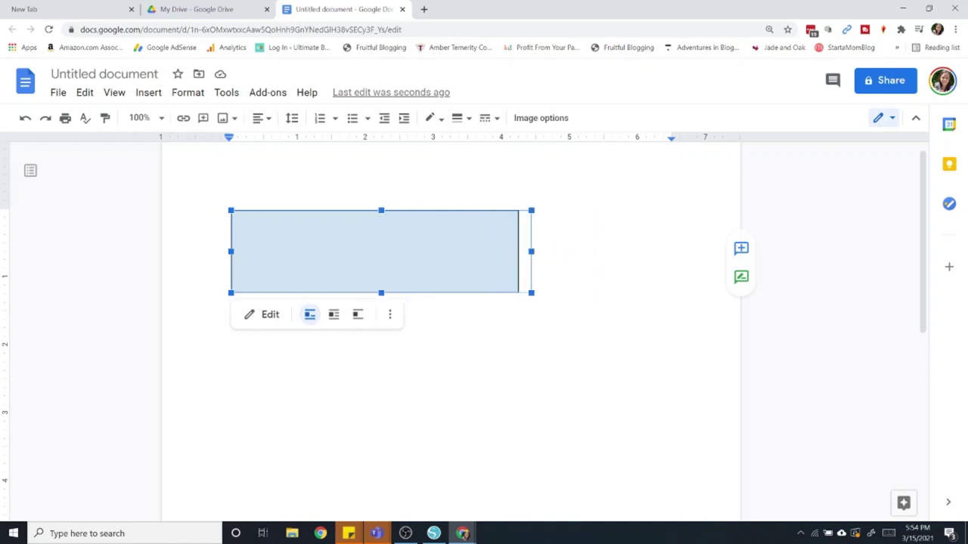
left_click(533, 121)
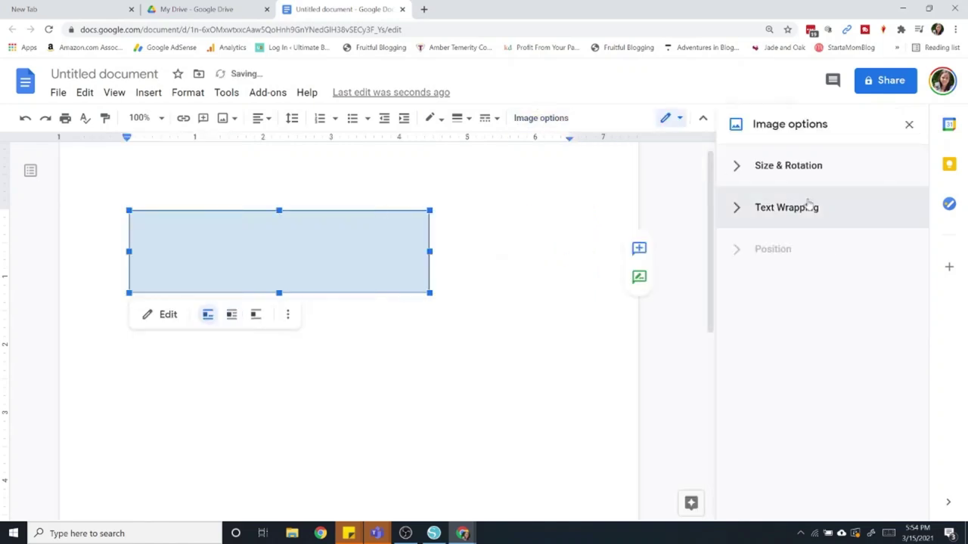
left_click(799, 165)
left_click(747, 238)
key("BackSpace")
key("BackSpace")
key("BackSpace")
type(".6")
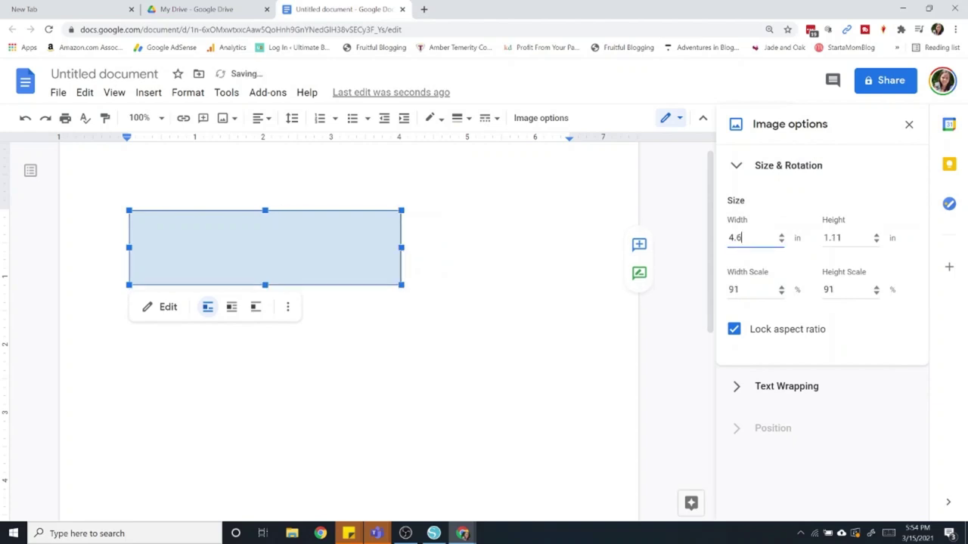
type("25")
key("BackSpace")
key("BackSpace")
type("3")
key("Tab")
type("1.5")
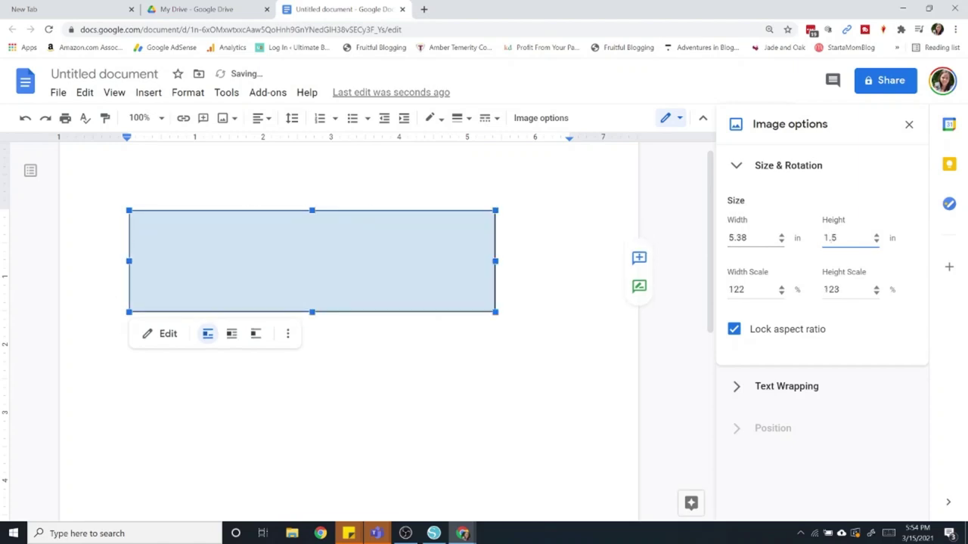
Set the rectangle drawing's text wrapping style to Wrap text
left_click(810, 389)
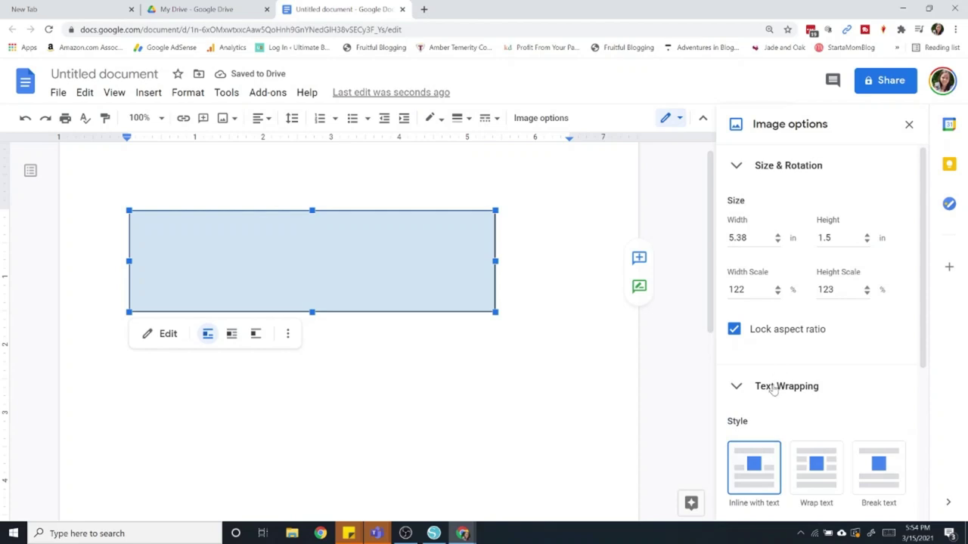
scroll(774, 389, "down", 2)
left_click(816, 295)
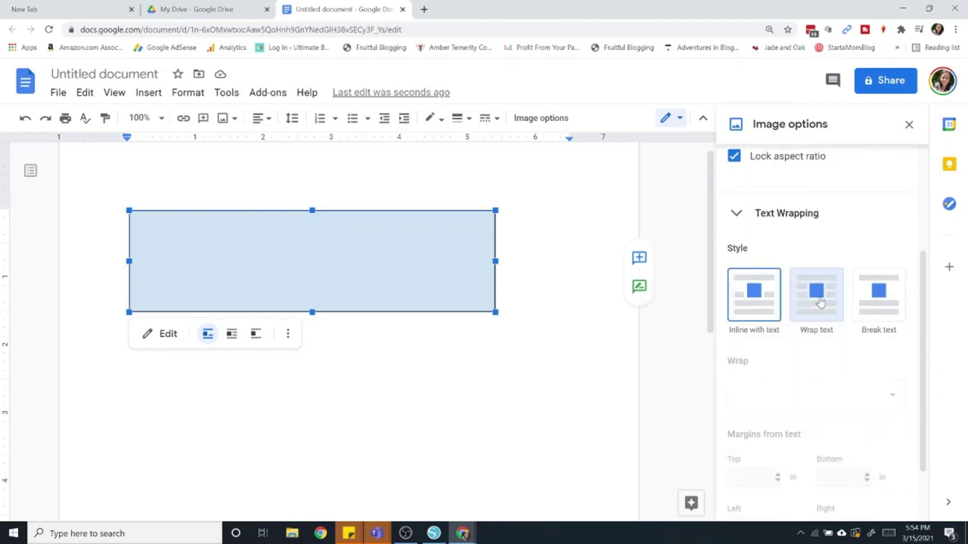
left_click(622, 278)
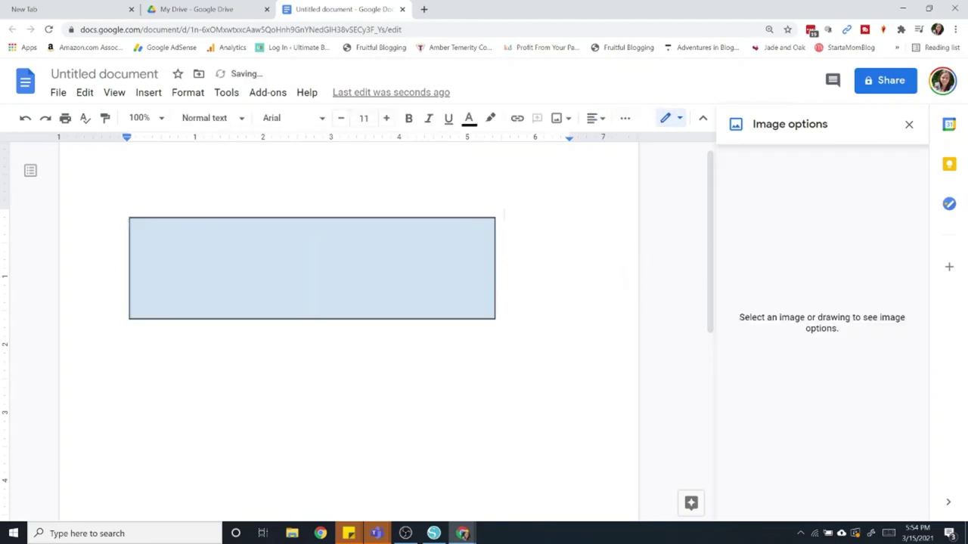
Open the inserted drawing for editing and make the rectangle's fill transparent
left_click(267, 298)
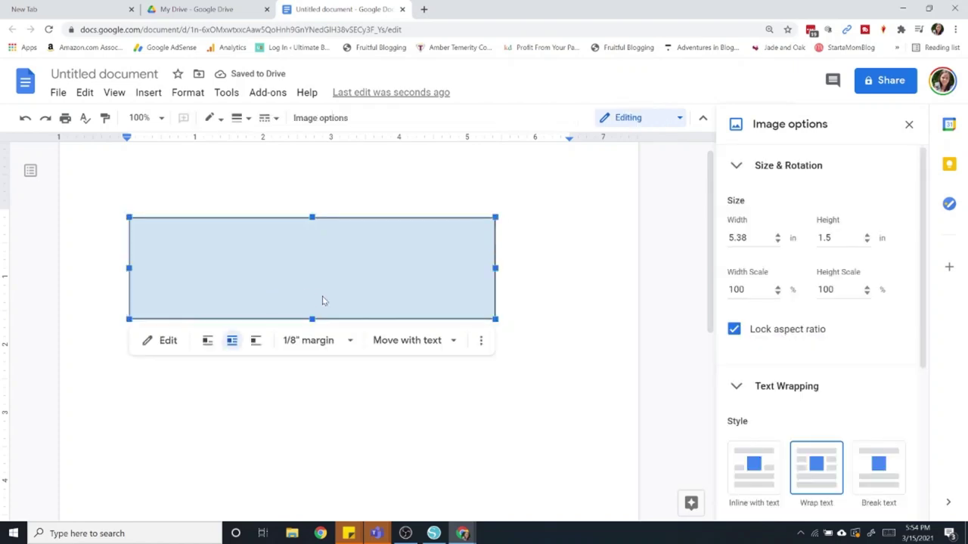
double_click(337, 227)
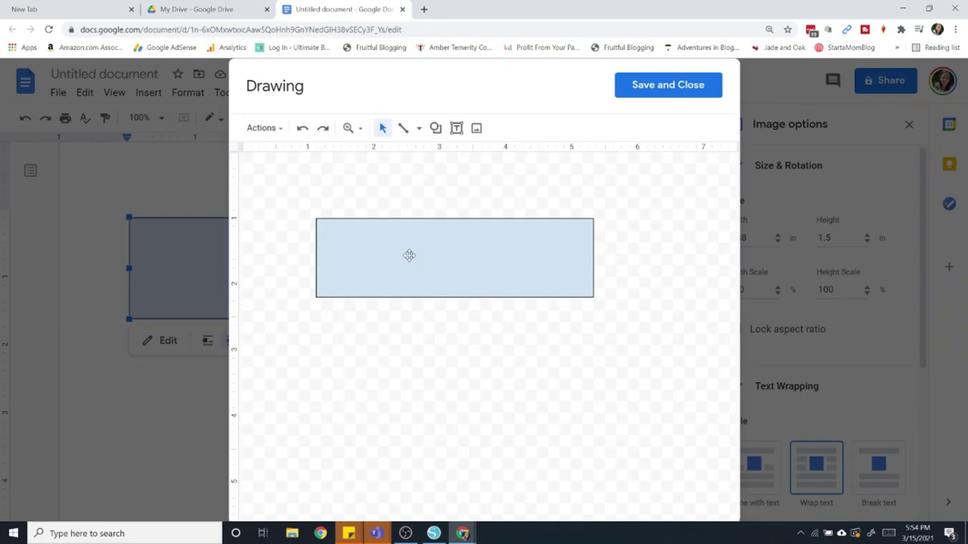
left_click(409, 256)
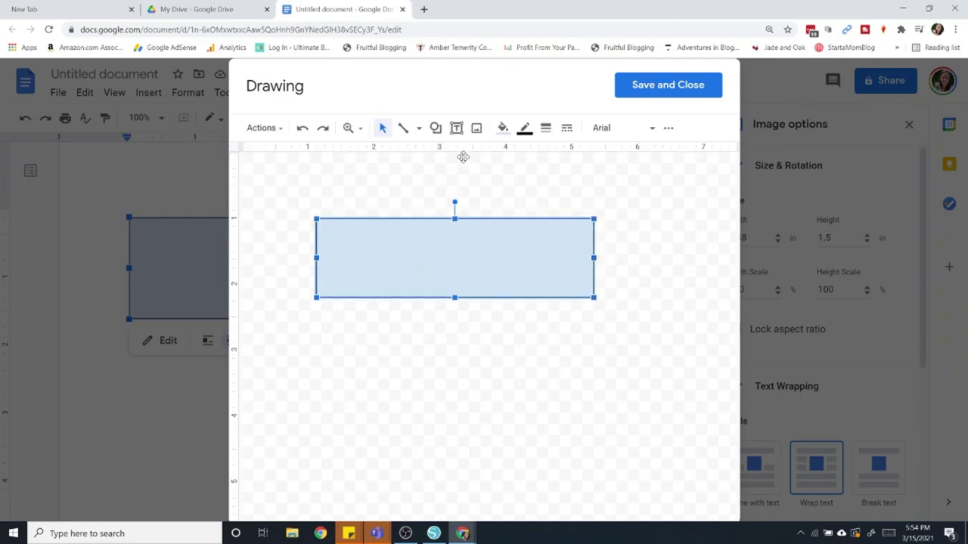
left_click(504, 129)
left_click(557, 182)
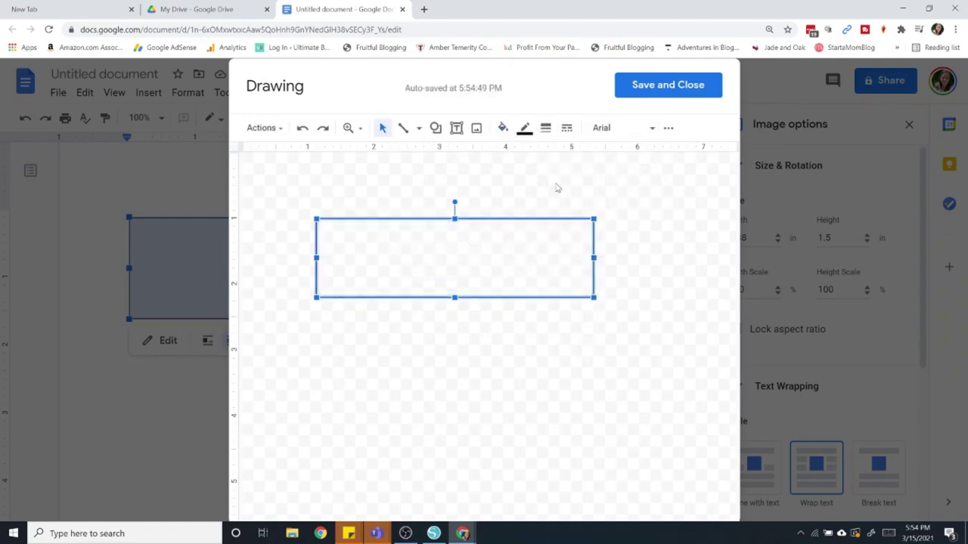